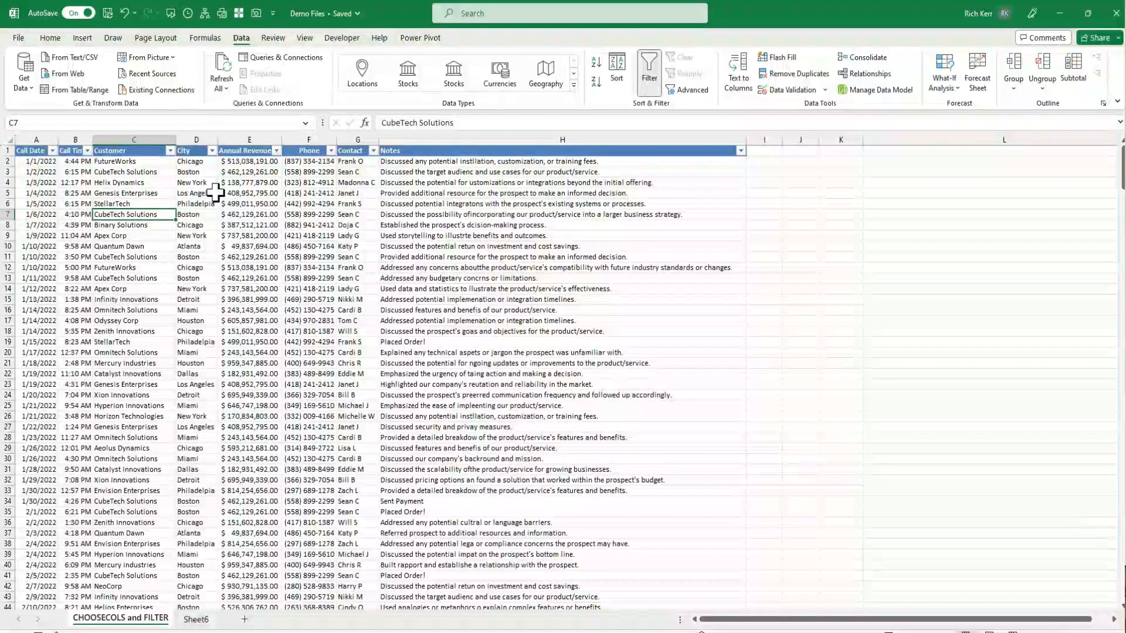
Filter the table's Customer column to show only Apex Corp
{"action": "left_click", "coordinate": [170, 151]}
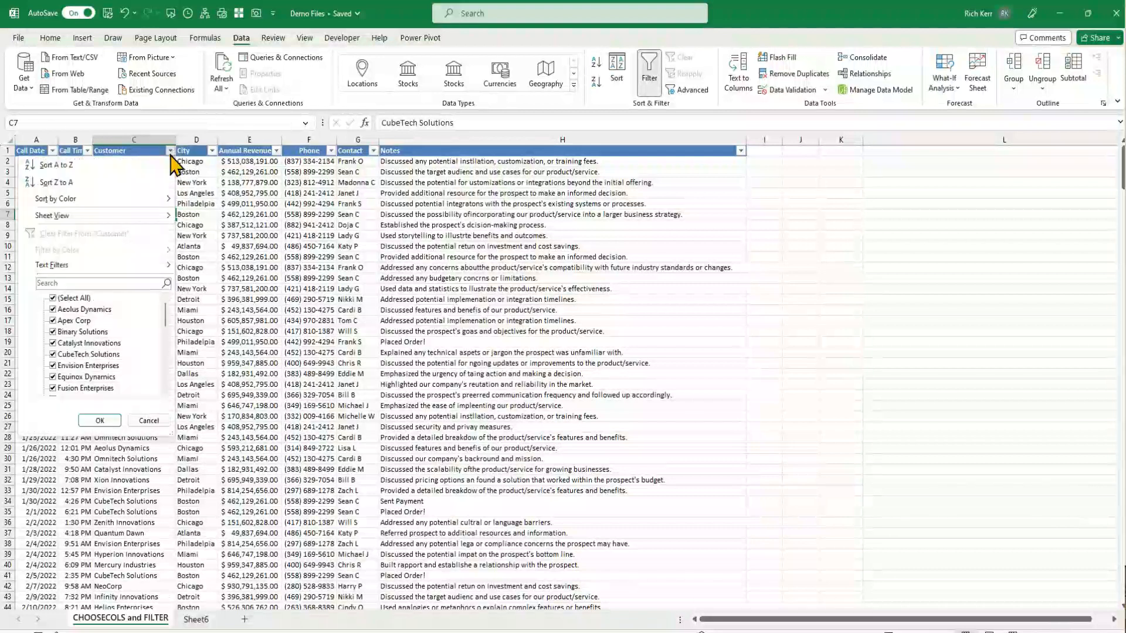
{"action": "left_click", "coordinate": [53, 299]}
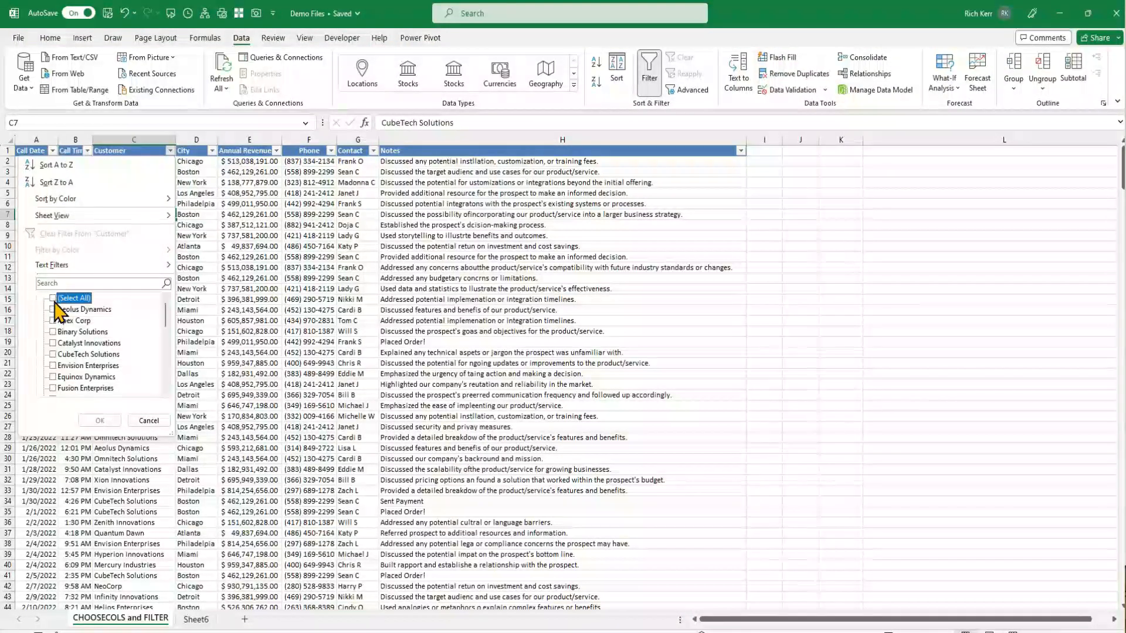
{"action": "left_click", "coordinate": [53, 321]}
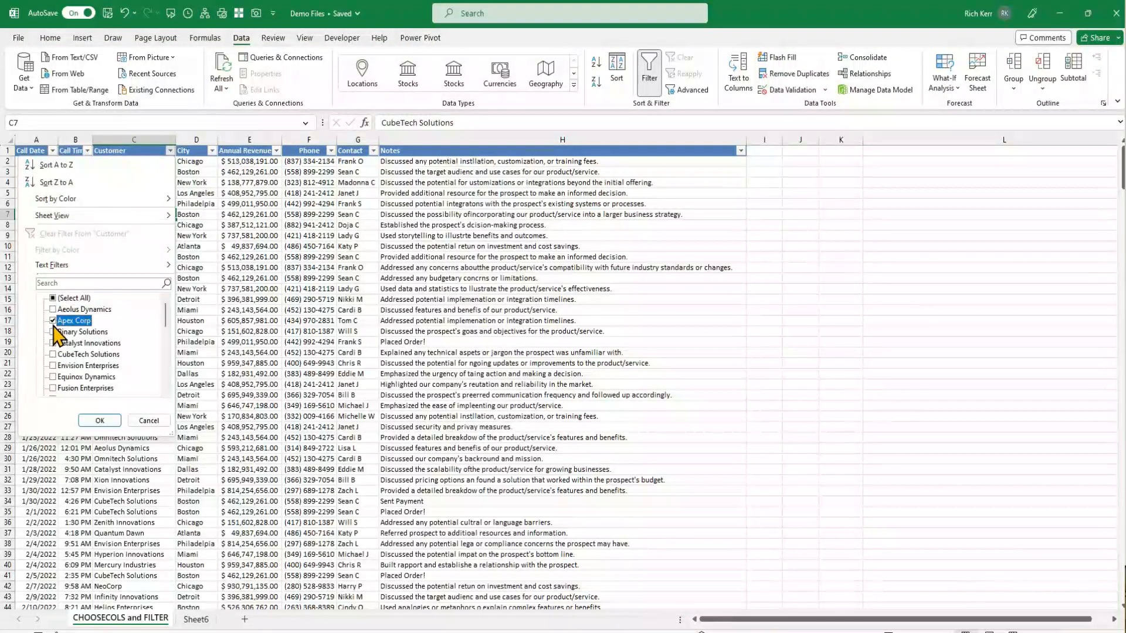
{"action": "left_click", "coordinate": [100, 420]}
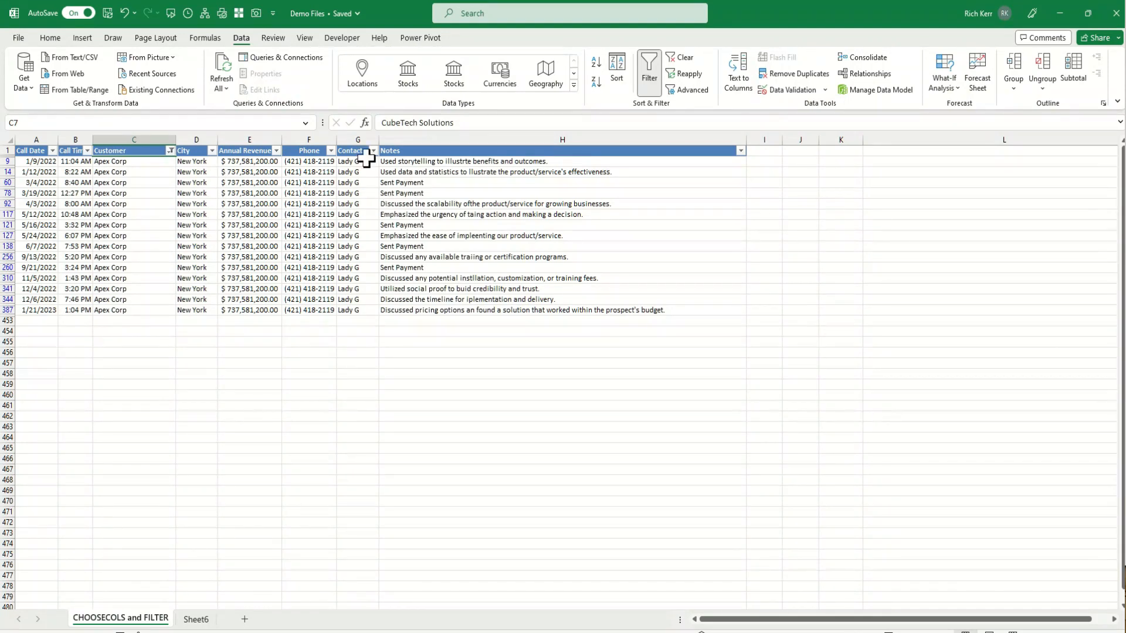
Clear the Customer filter and turn off the table's filter buttons
{"action": "left_click", "coordinate": [683, 57]}
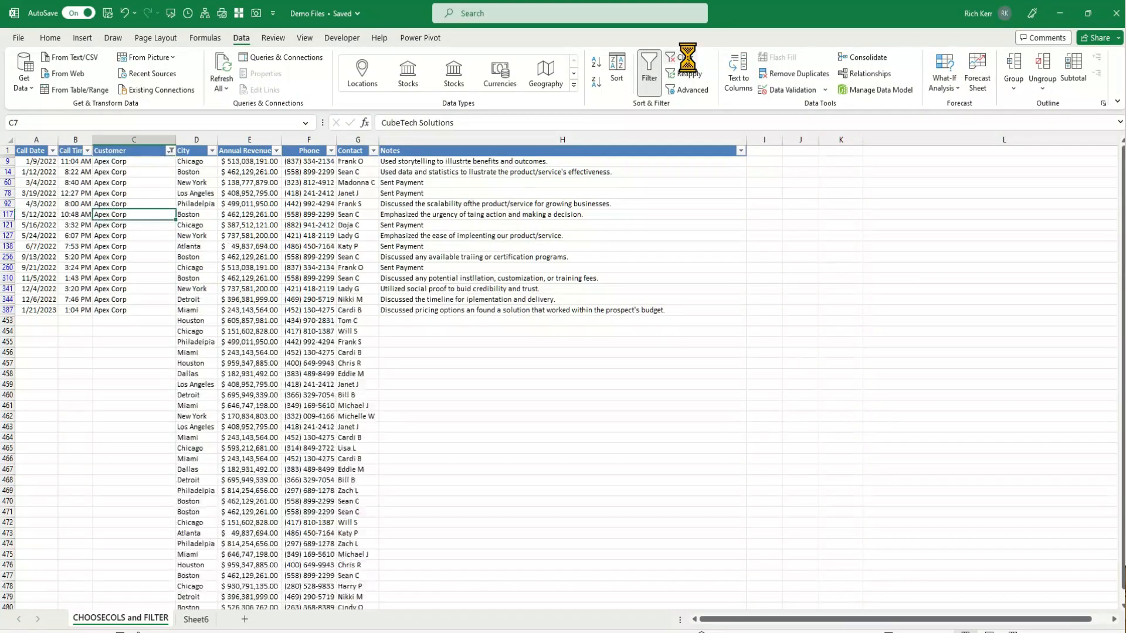
{"action": "key", "text": "Up"}
{"action": "key", "text": "Right"}
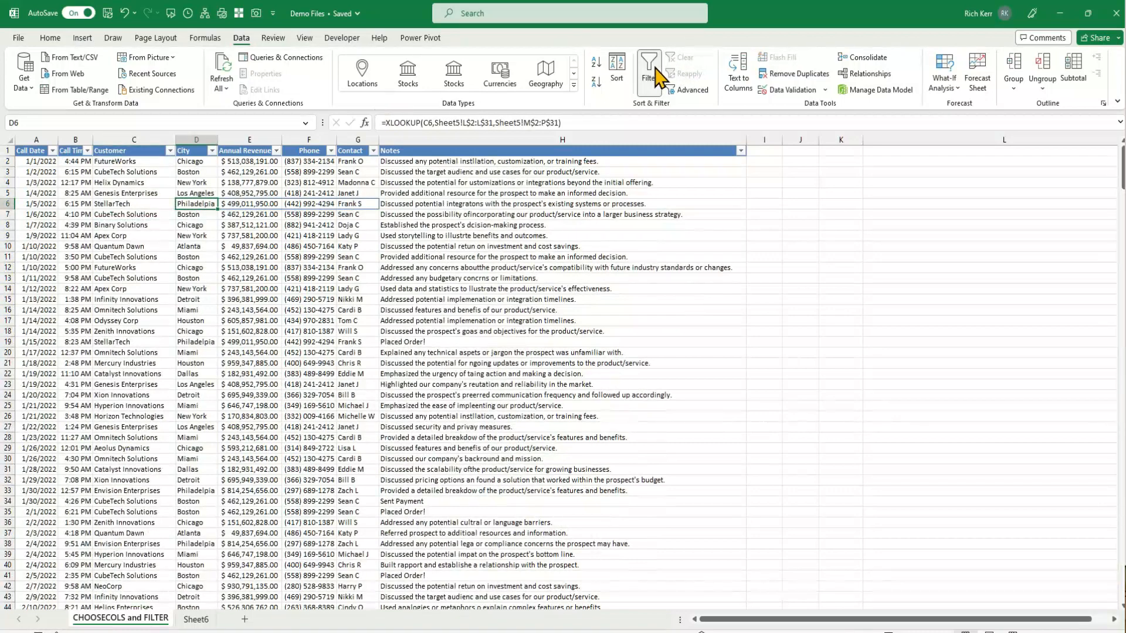
{"action": "left_click", "coordinate": [655, 75]}
{"action": "left_click", "coordinate": [166, 195]}
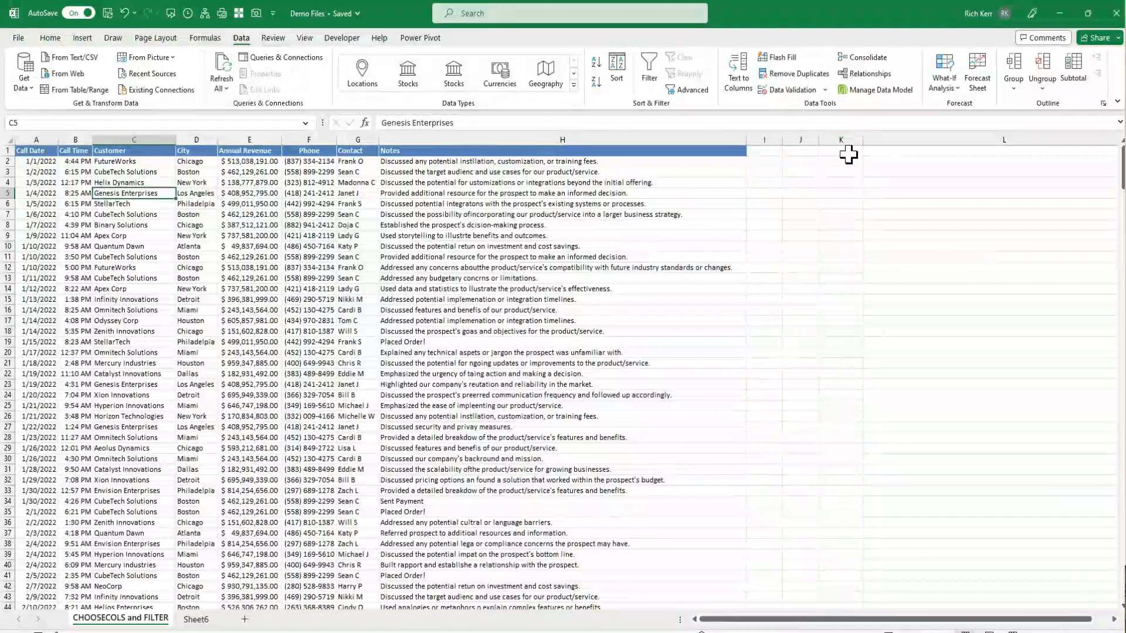
Enter the header Customer in J1 and the criterion Apex Corp beneath it in J2
{"action": "left_click", "coordinate": [800, 151]}
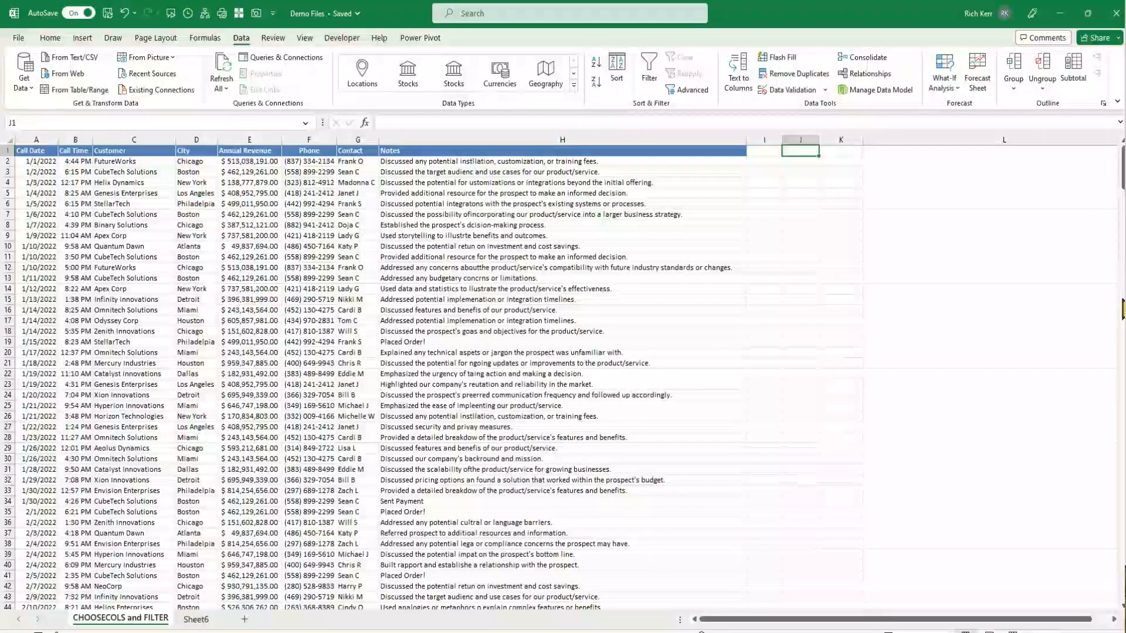
{"action": "type", "text": "Customer"}
{"action": "key", "text": "Return"}
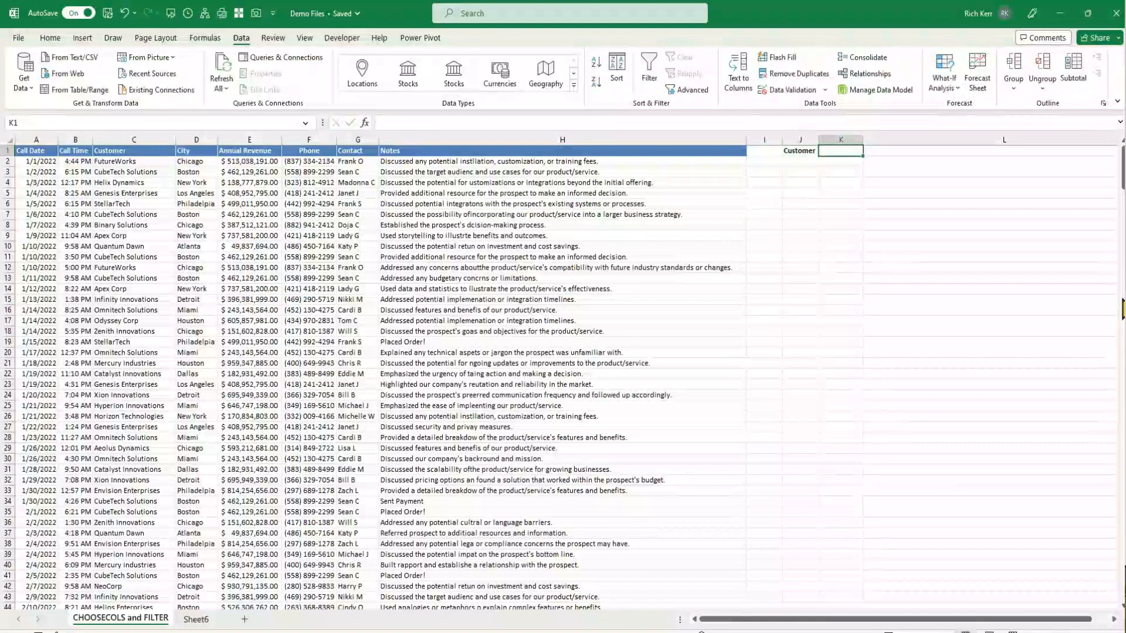
{"action": "type", "text": "Apex Corp"}
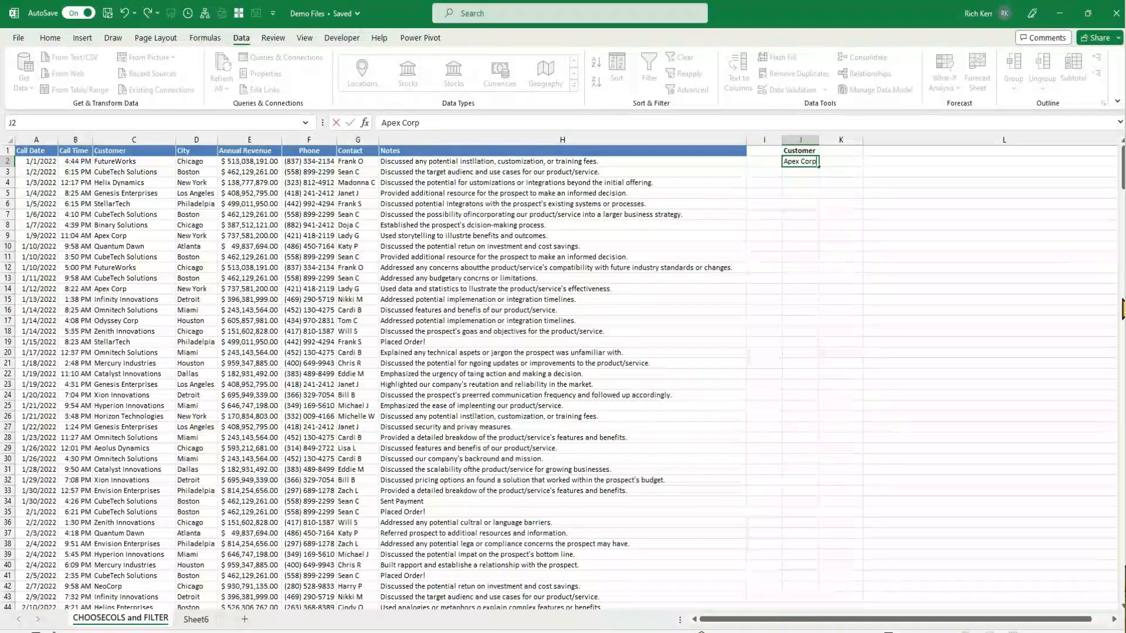
{"action": "key", "text": "Return"}
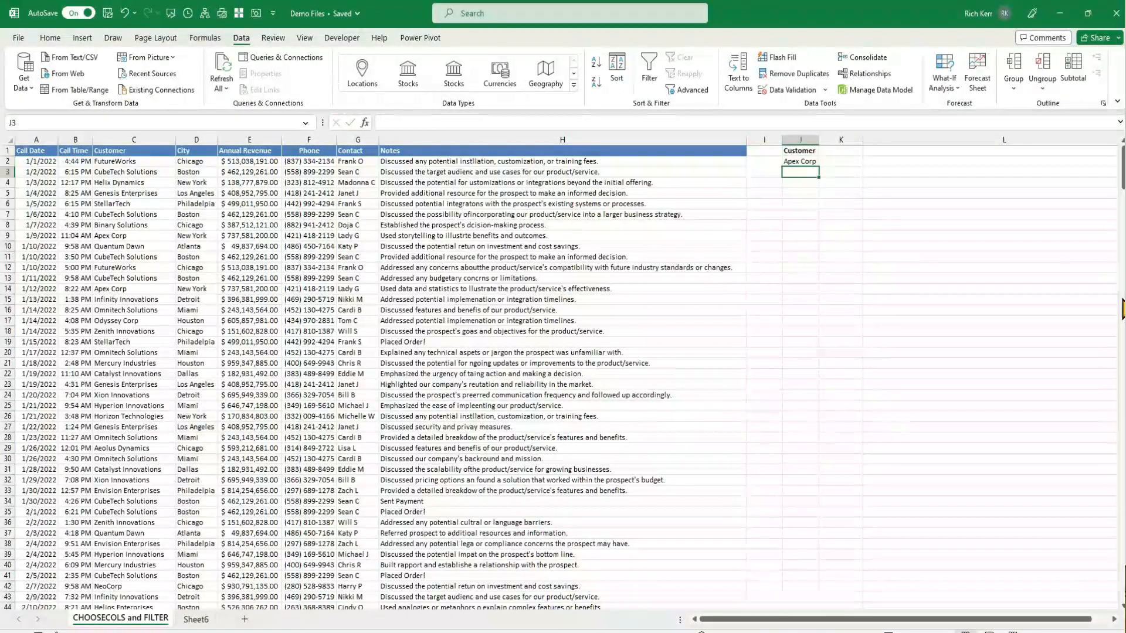
{"action": "key", "text": "Return"}
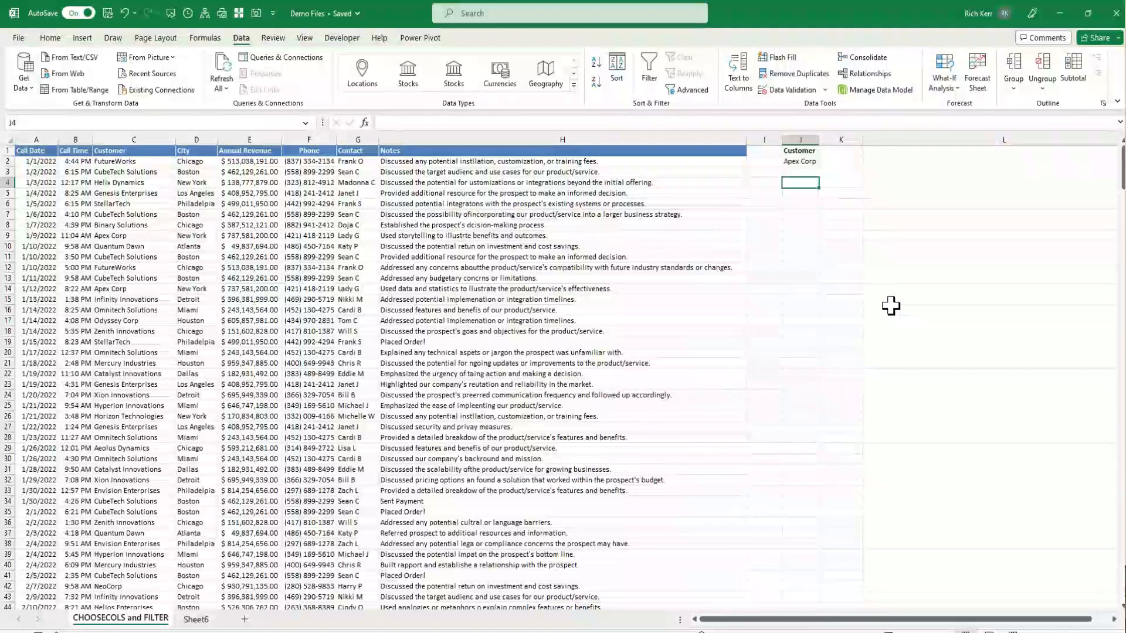
Start a FILTER formula in J4 using the data range A2:H452 as the array
{"action": "type", "text": "="}
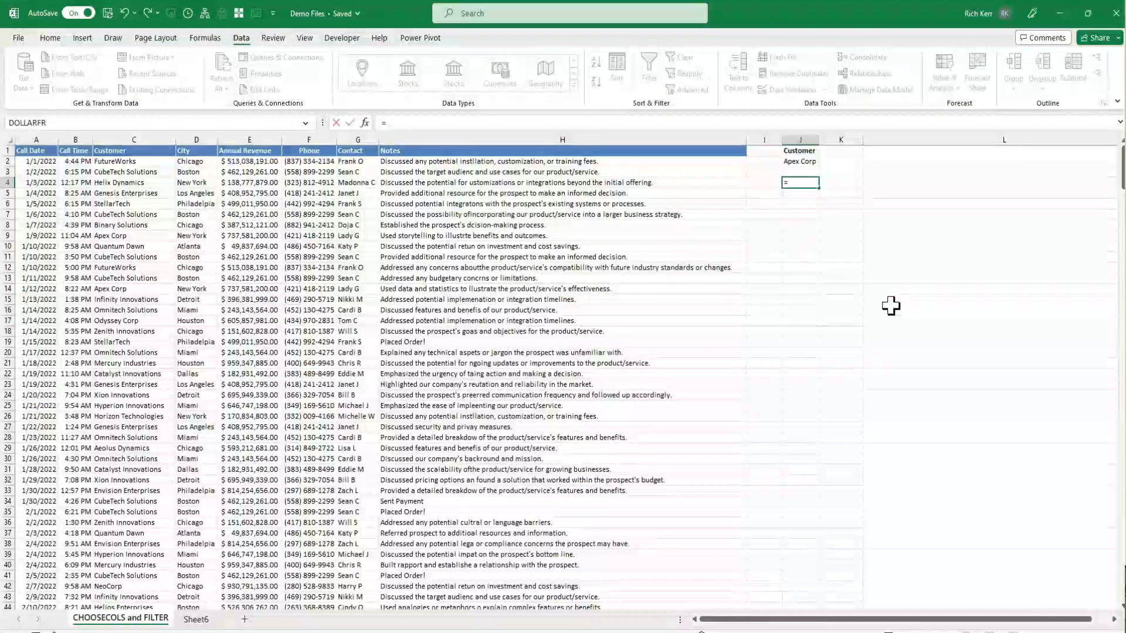
{"action": "type", "text": "filter("}
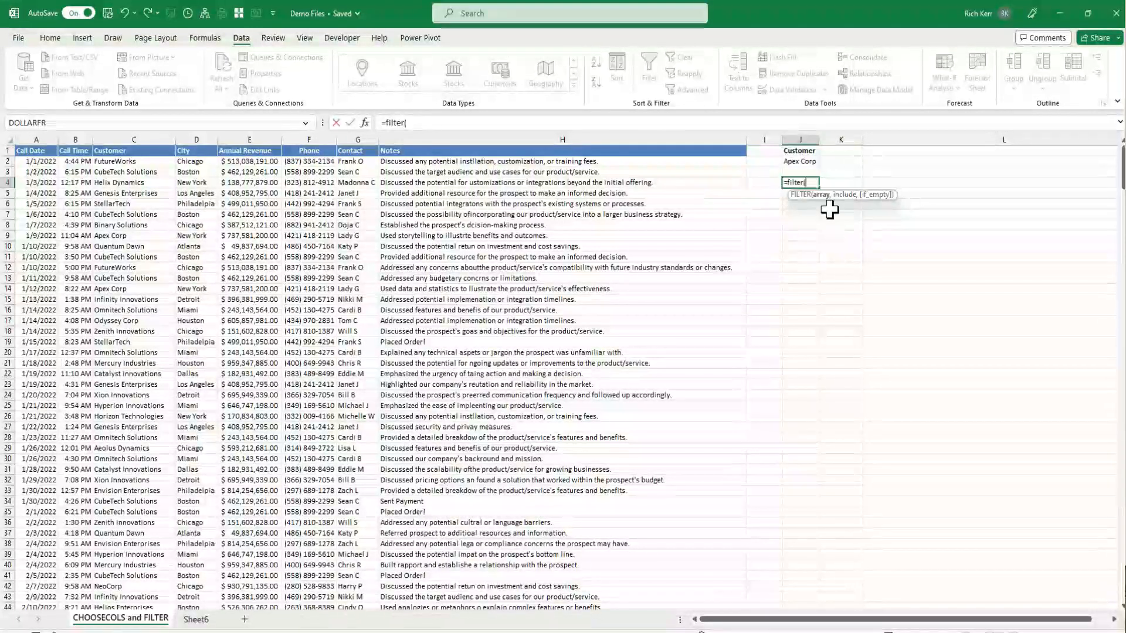
{"action": "left_click", "coordinate": [52, 162]}
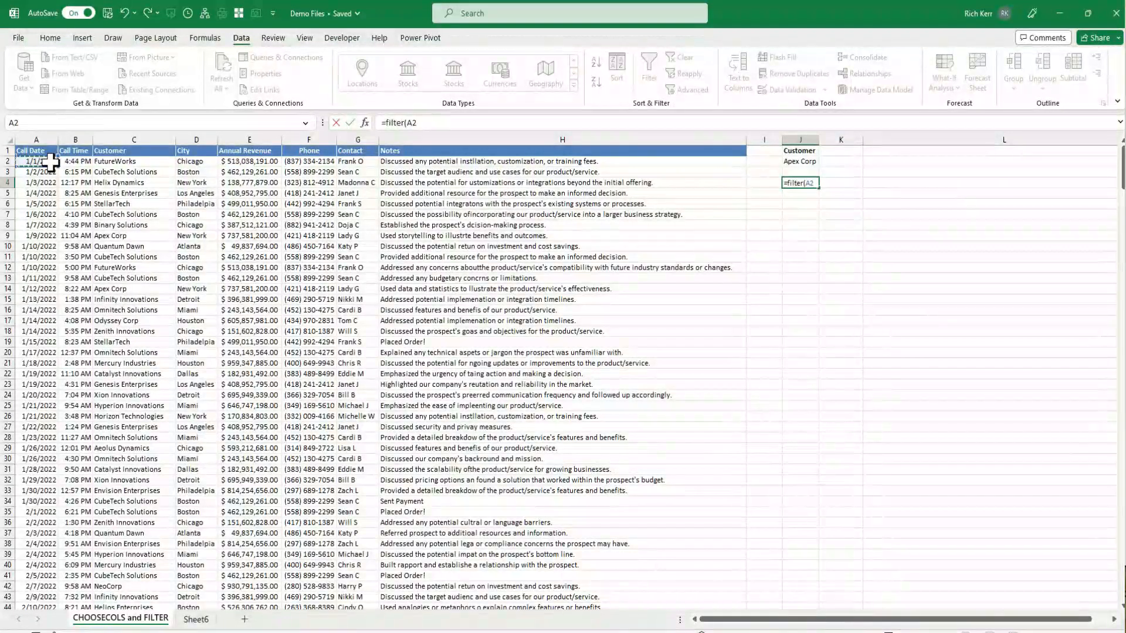
{"action": "key", "text": "ctrl+shift+Right"}
{"action": "key", "text": "ctrl+shift+Down"}
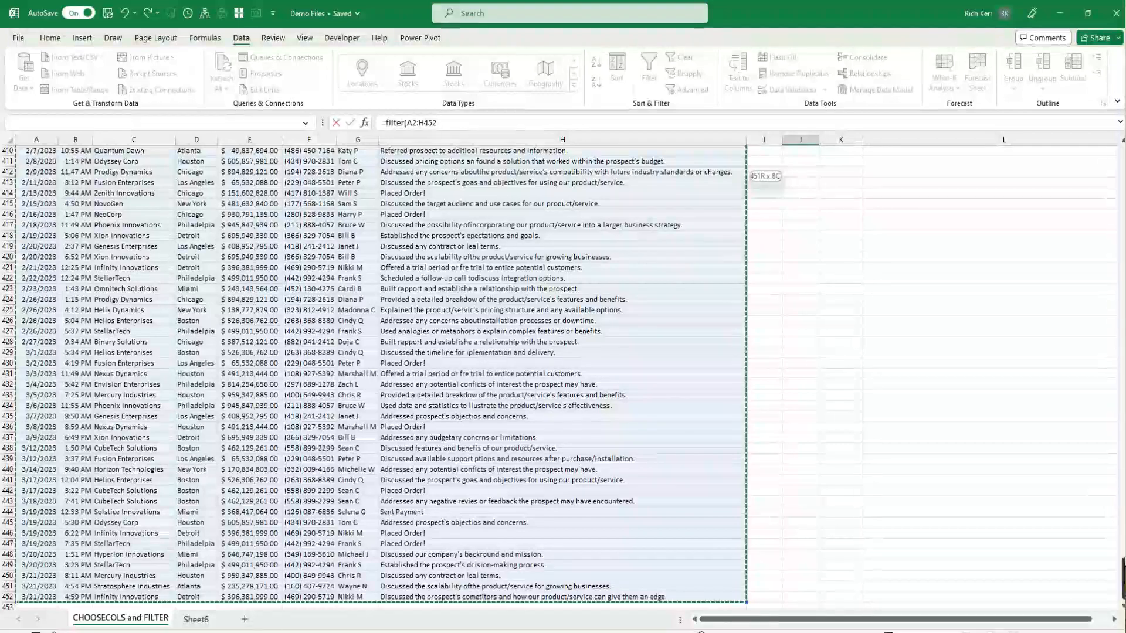
{"action": "left_click_drag", "start_coordinate": [1121, 577], "coordinate": [1105, 150]}
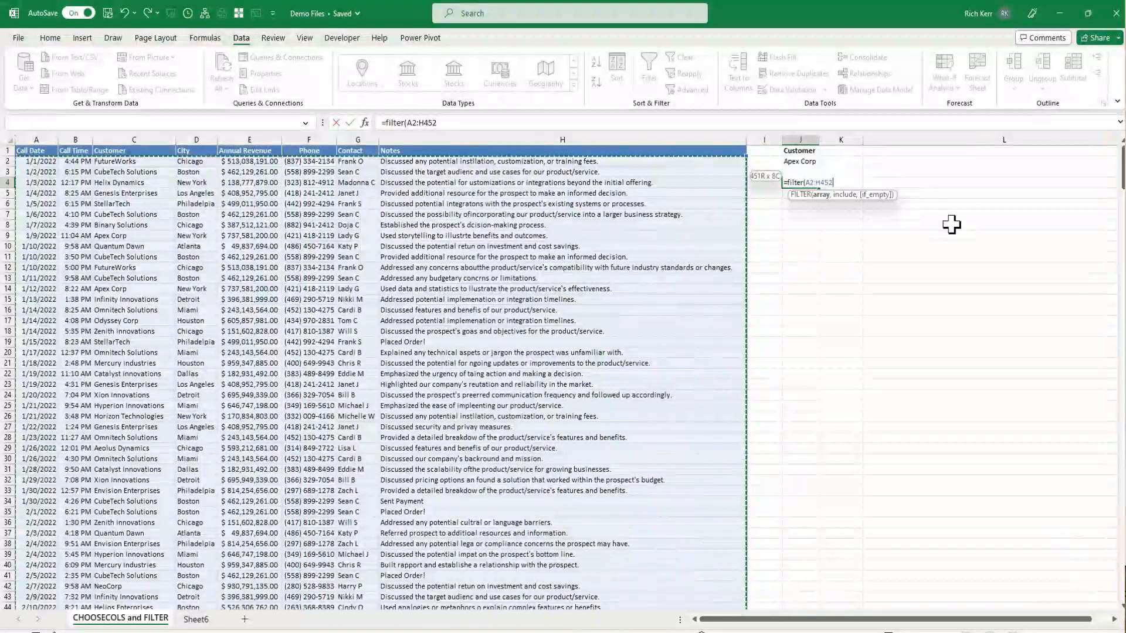
{"action": "type", "text": ","}
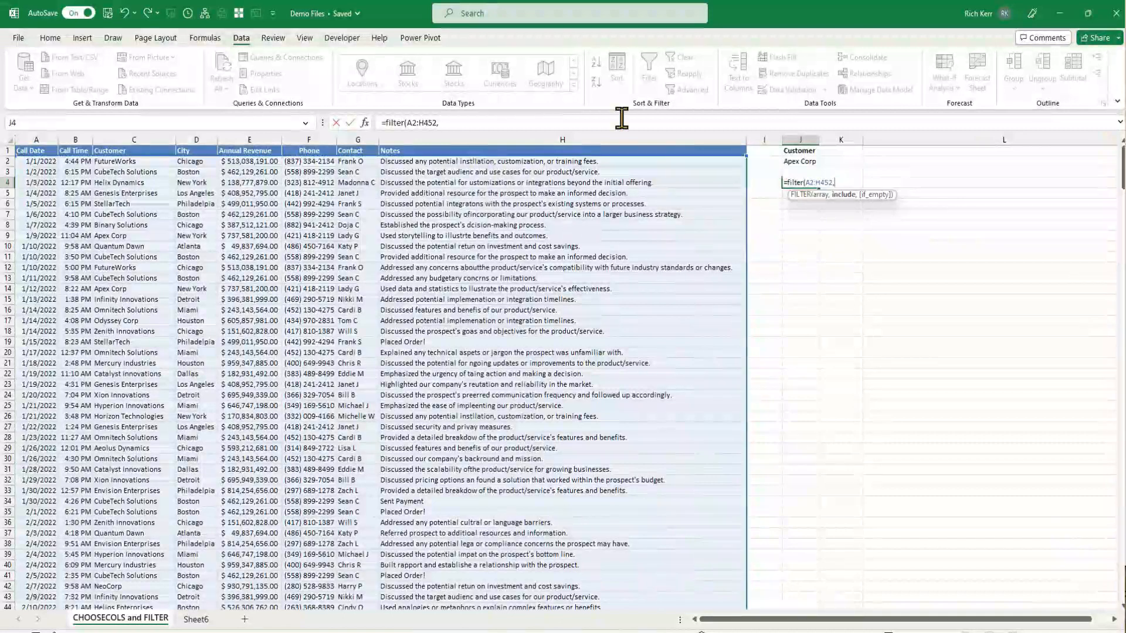
Complete the FILTER formula with the include condition C2:C452=J2 and enter it
{"action": "left_click", "coordinate": [146, 163]}
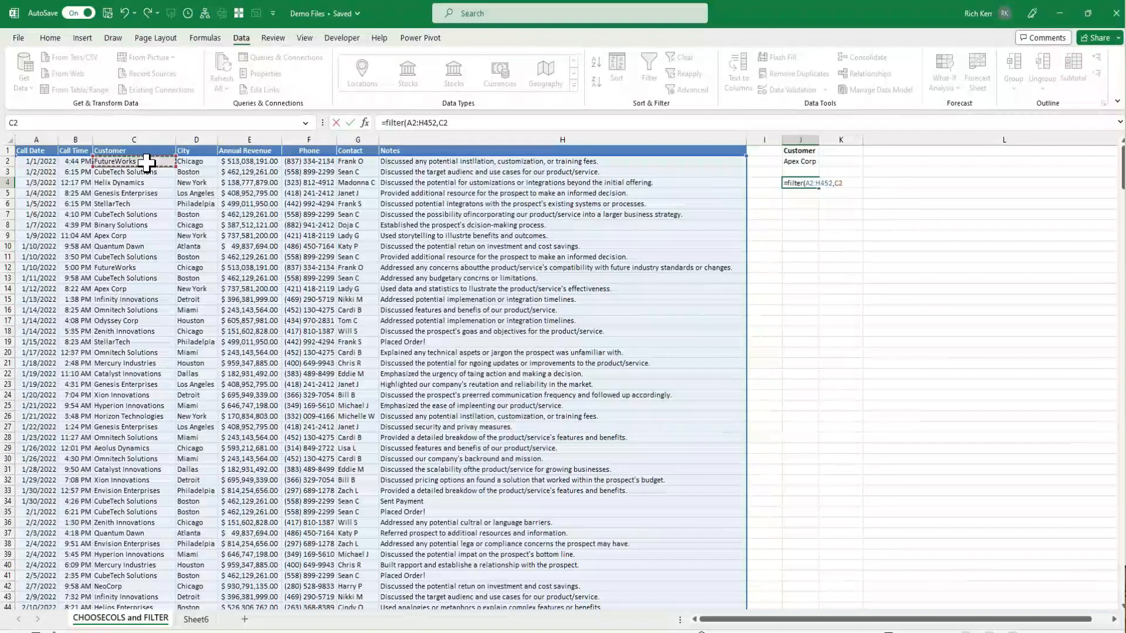
{"action": "key", "text": "ctrl+shift+Down"}
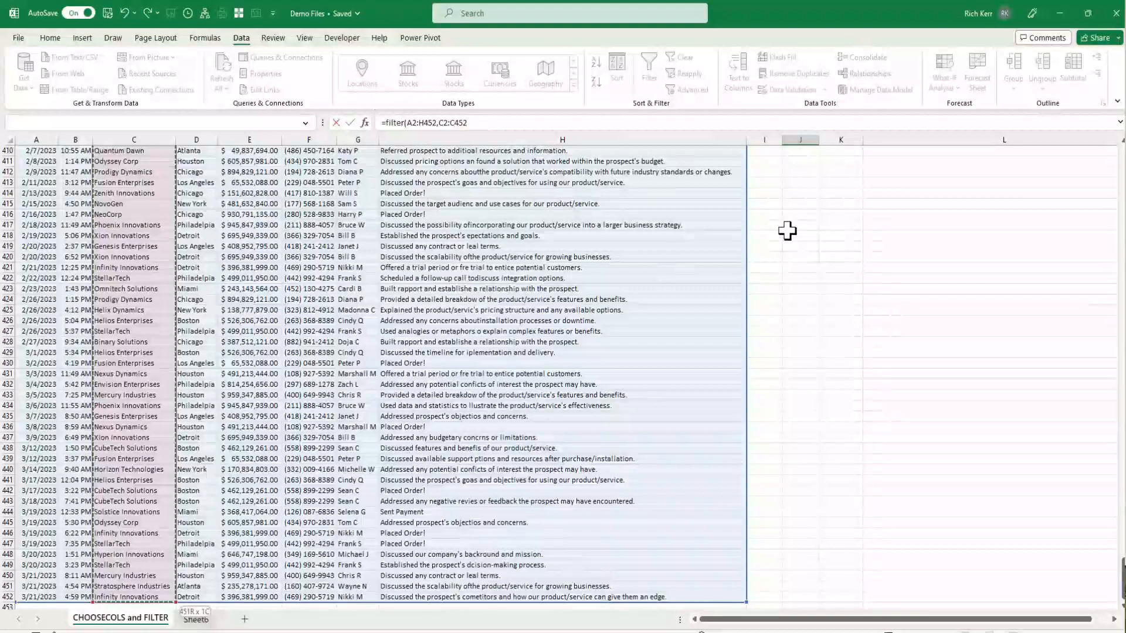
{"action": "left_click", "coordinate": [561, 120]}
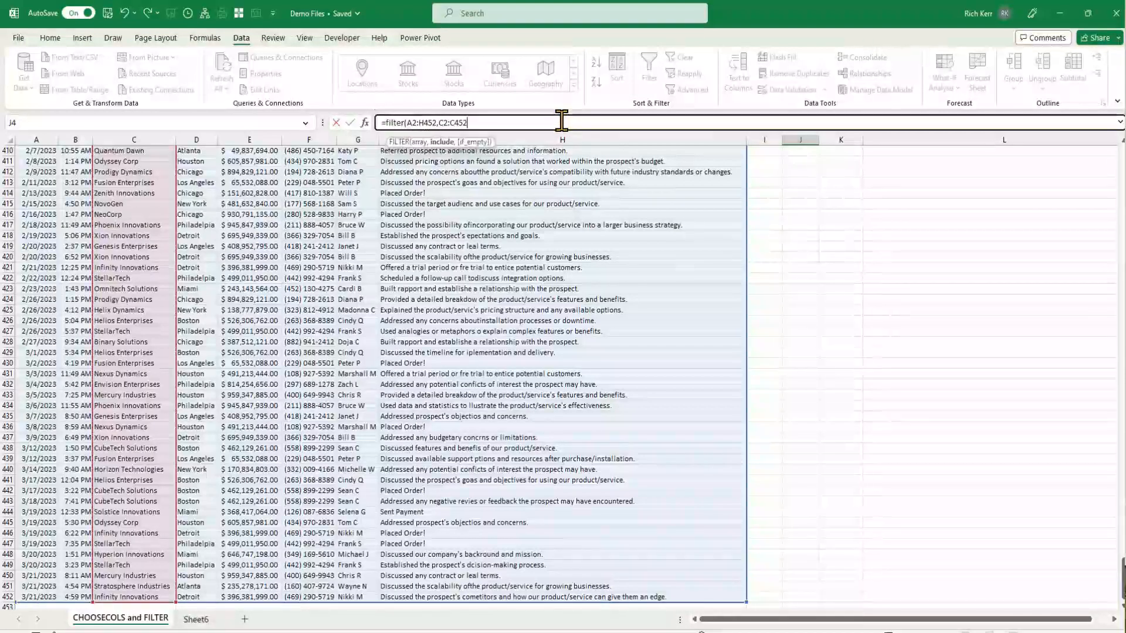
{"action": "type", "text": "="}
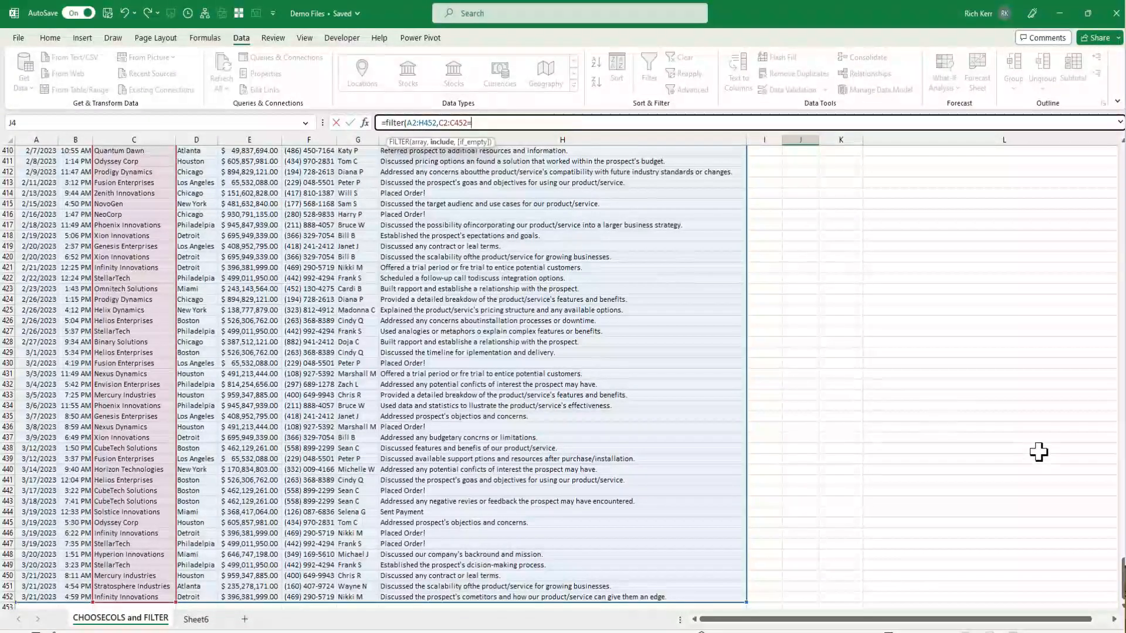
{"action": "left_click_drag", "start_coordinate": [1121, 582], "coordinate": [1120, 170]}
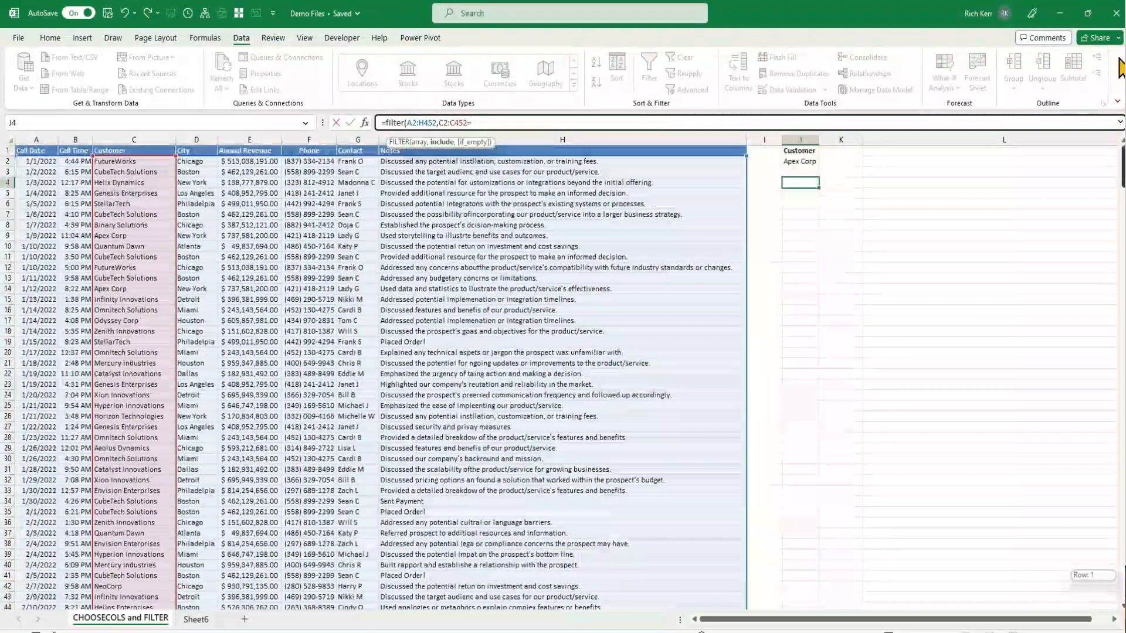
{"action": "left_click", "coordinate": [801, 161]}
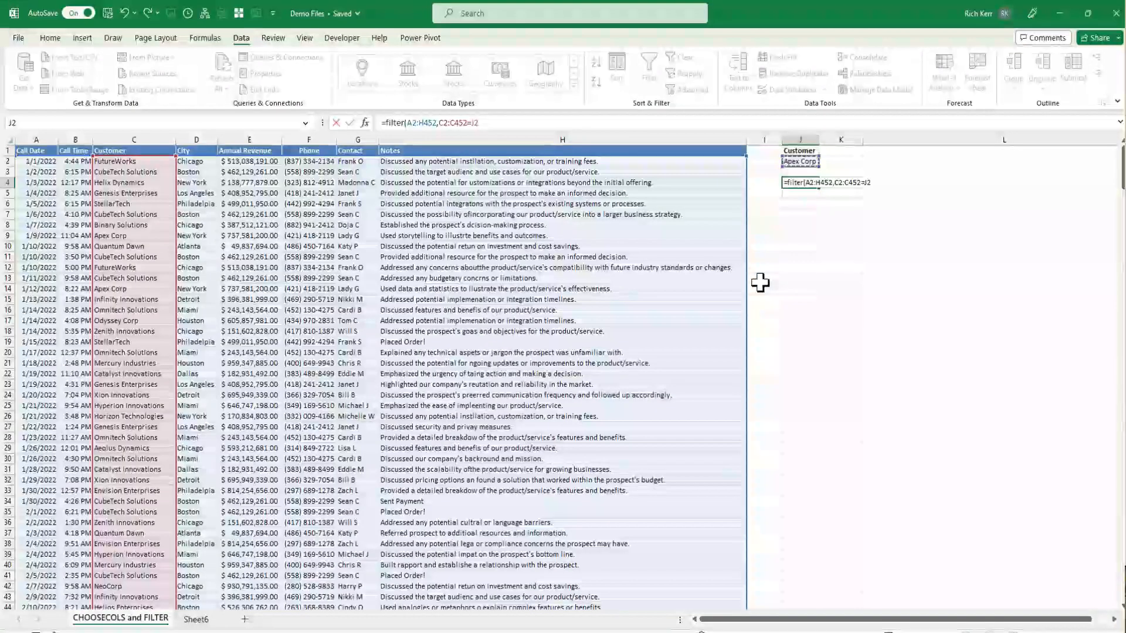
{"action": "type", "text": ")"}
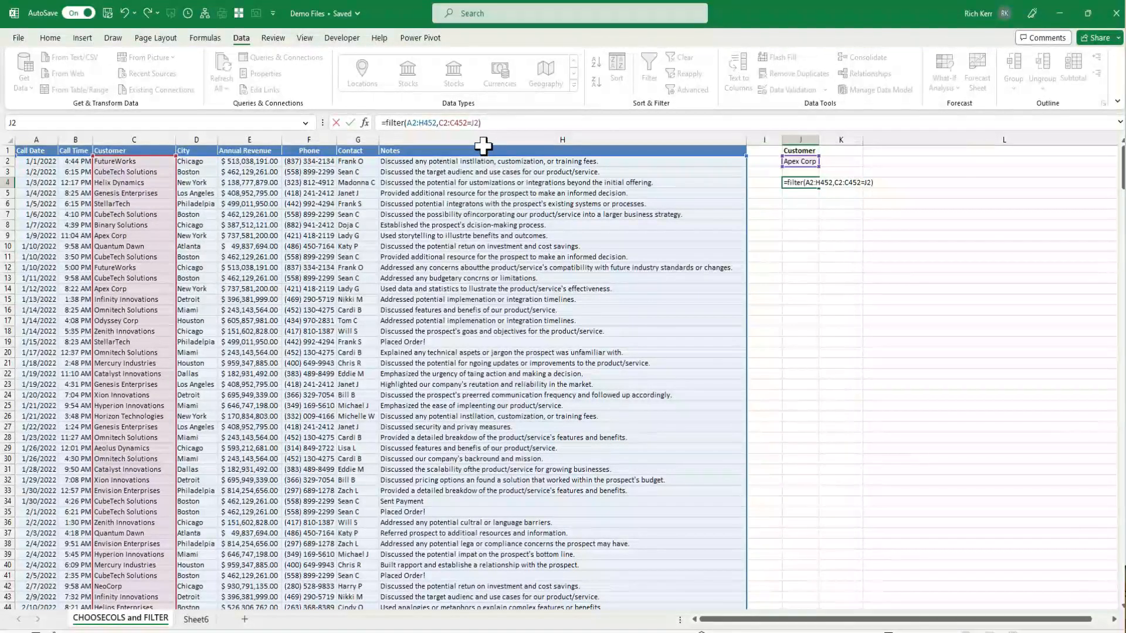
{"action": "key", "text": "Return"}
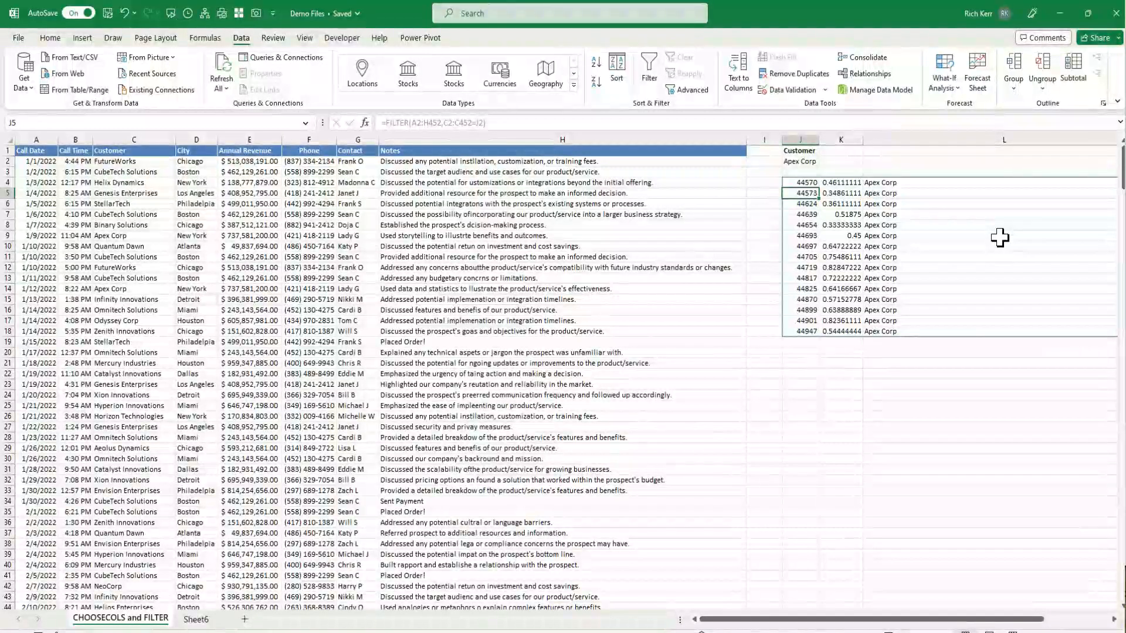
Autofit the widths of the result columns J through R
{"action": "left_click", "coordinate": [1113, 619]}
{"action": "left_click", "coordinate": [1113, 619]}
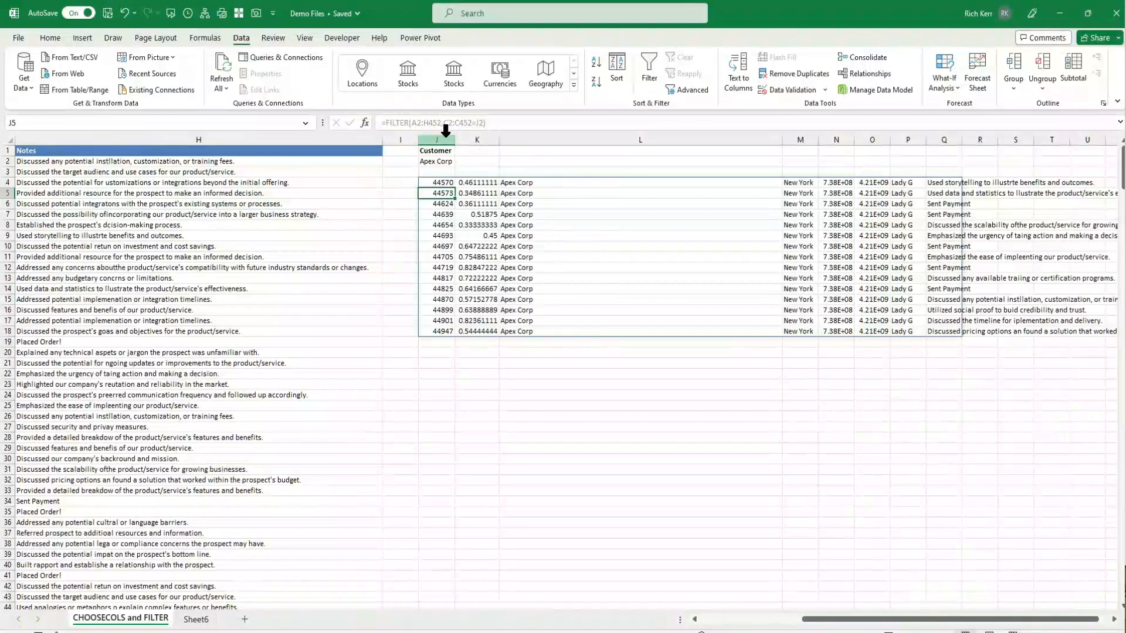
{"action": "left_click_drag", "start_coordinate": [445, 131], "coordinate": [985, 120]}
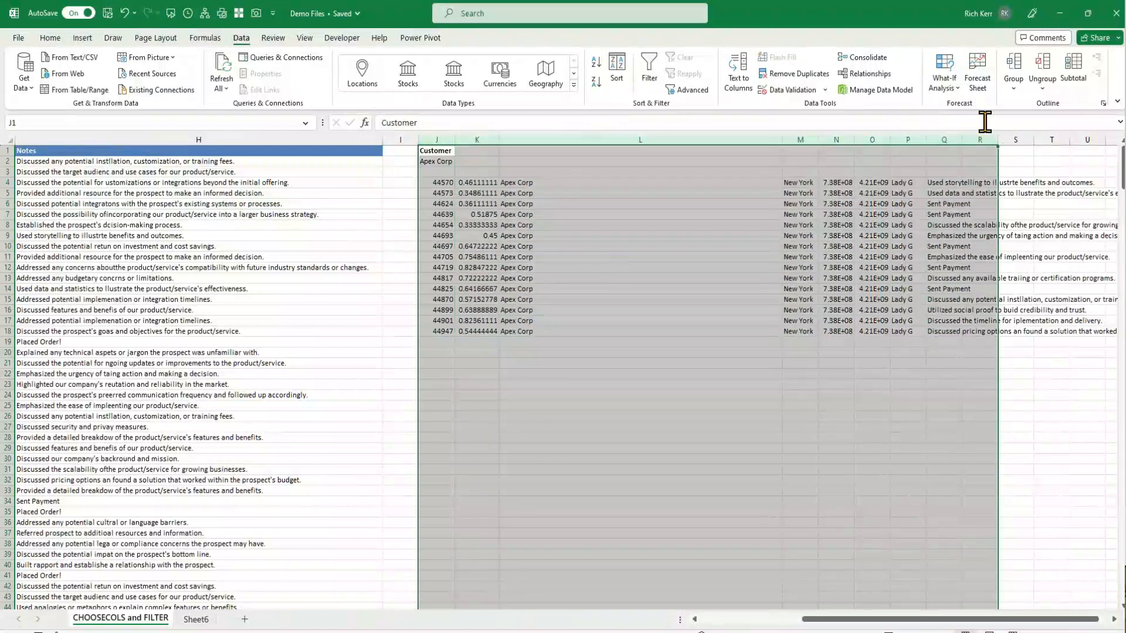
{"action": "double_click", "coordinate": [780, 139]}
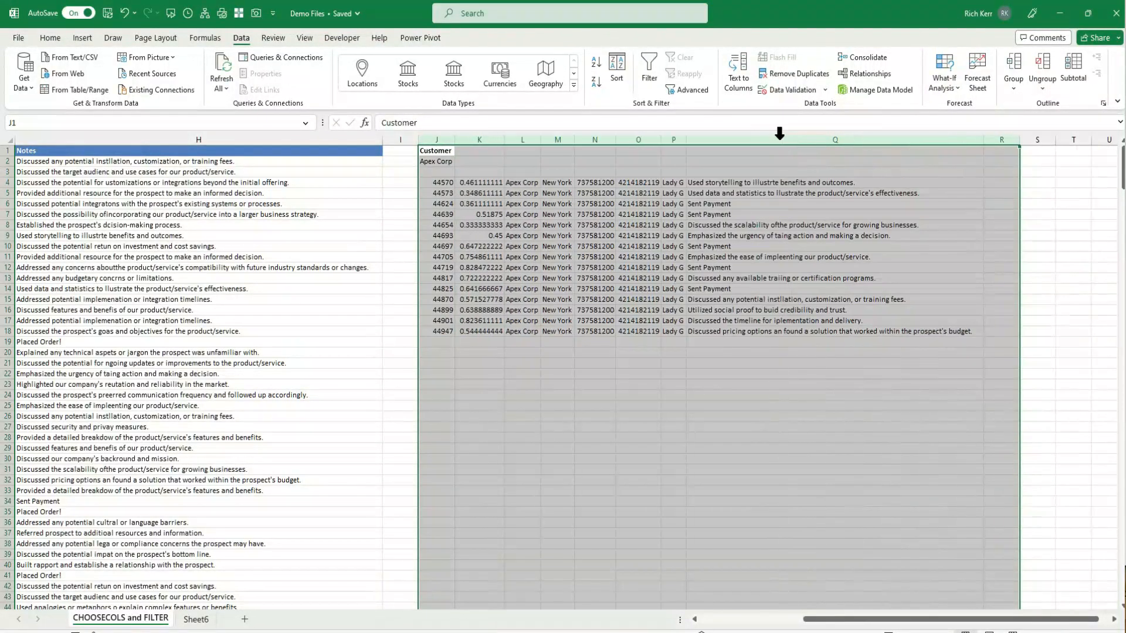
Apply the Short Date format to the result dates in column J and autofit its width
{"action": "left_click", "coordinate": [448, 185]}
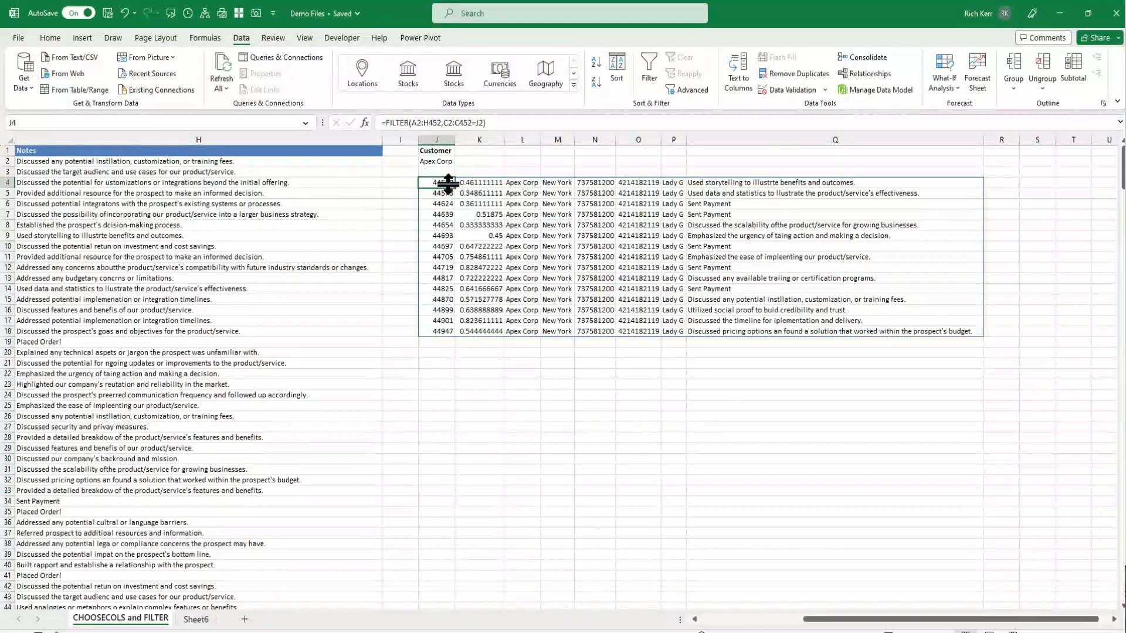
{"action": "key", "text": "ctrl+shift+Down"}
{"action": "key", "text": "ctrl+shift+Down"}
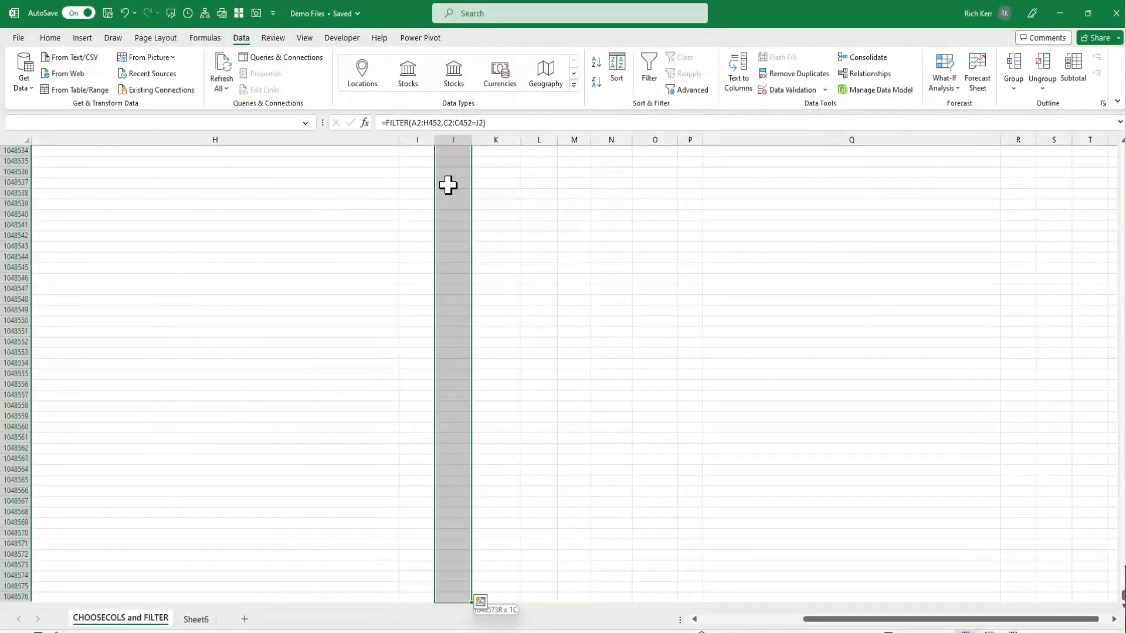
{"action": "left_click", "coordinate": [50, 39]}
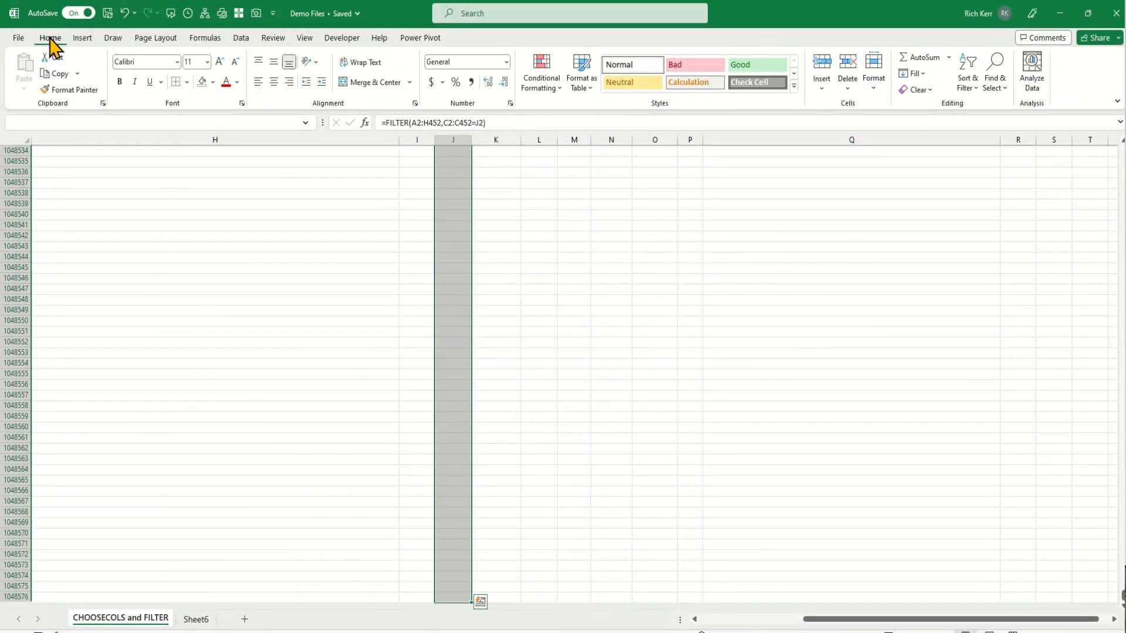
{"action": "left_click", "coordinate": [505, 62]}
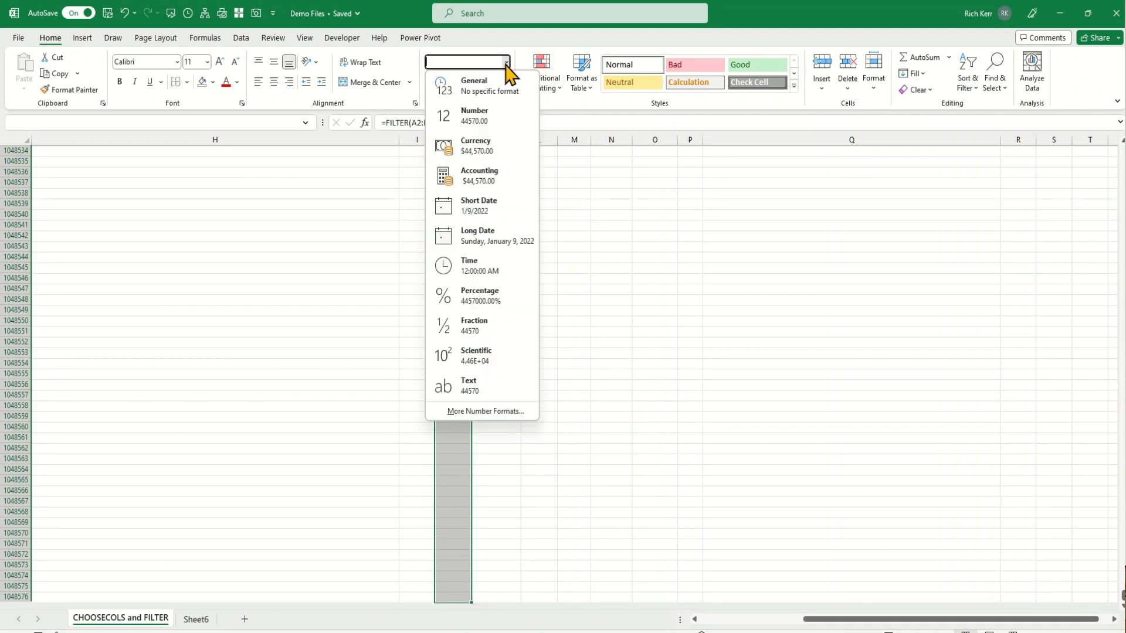
{"action": "left_click", "coordinate": [490, 207]}
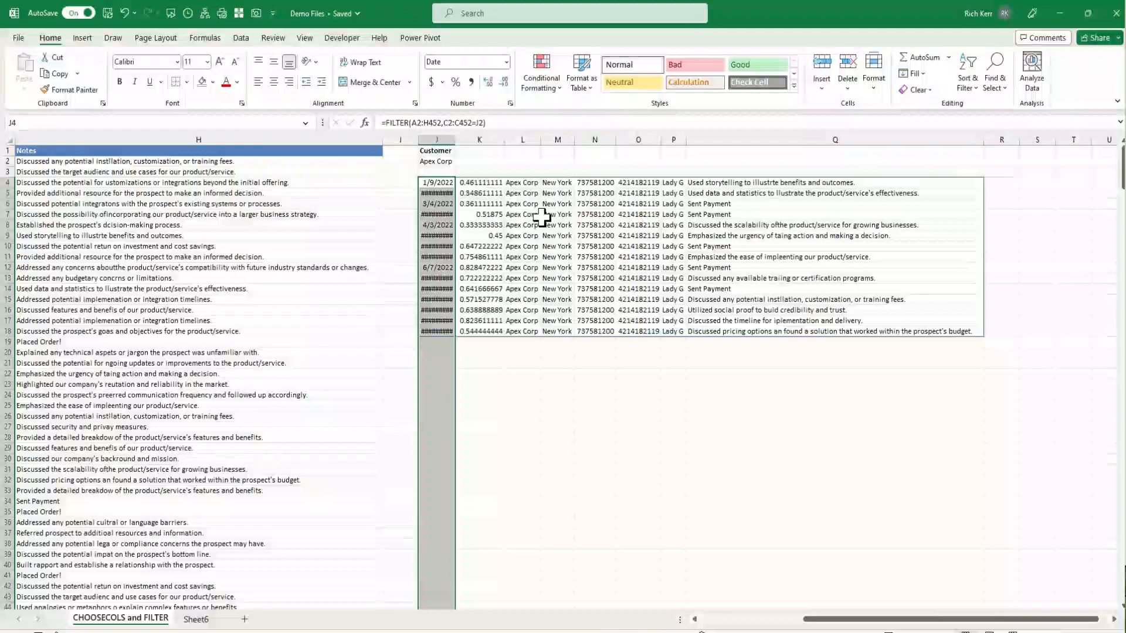
{"action": "double_click", "coordinate": [455, 141]}
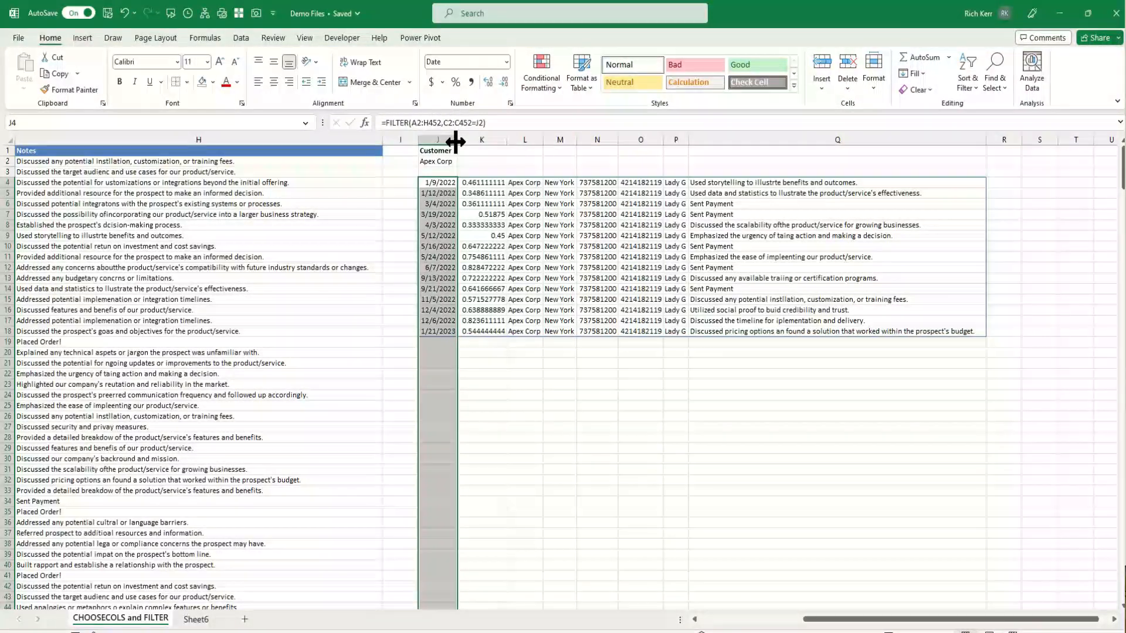
Format the call times in column K with the 1:30 PM Time format, without seconds
{"action": "left_click", "coordinate": [492, 136]}
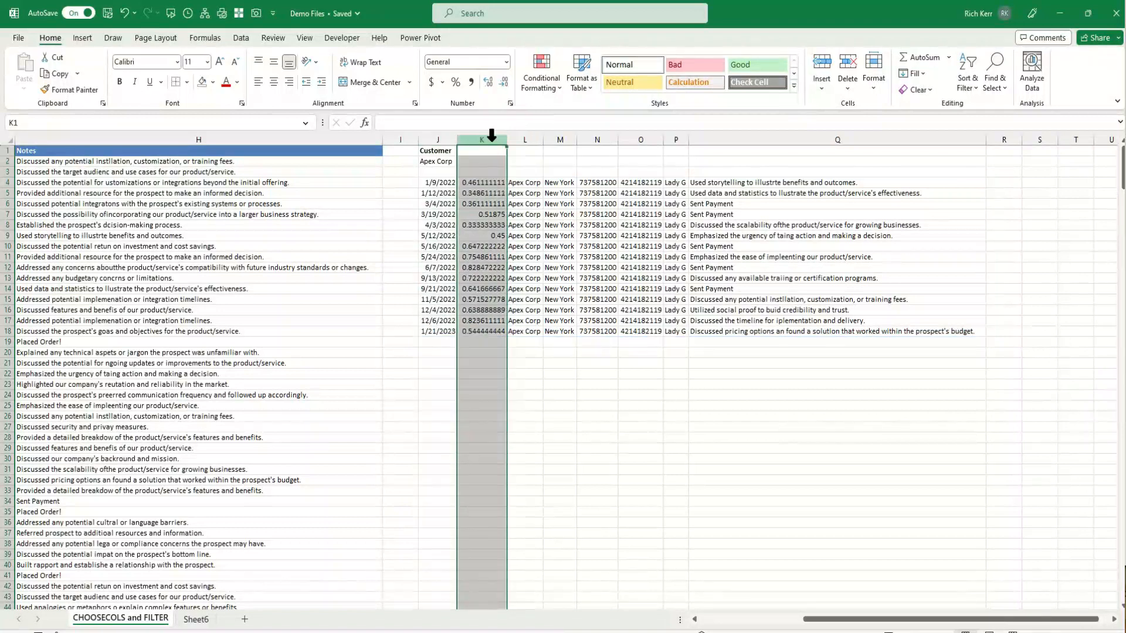
{"action": "left_click", "coordinate": [506, 61]}
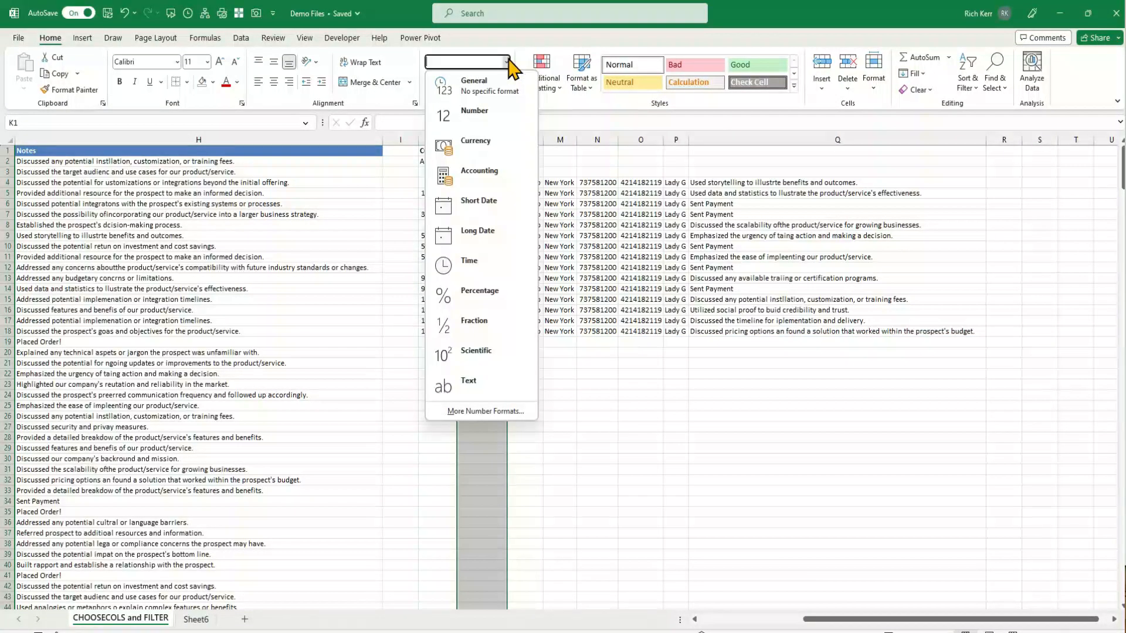
{"action": "left_click", "coordinate": [484, 262]}
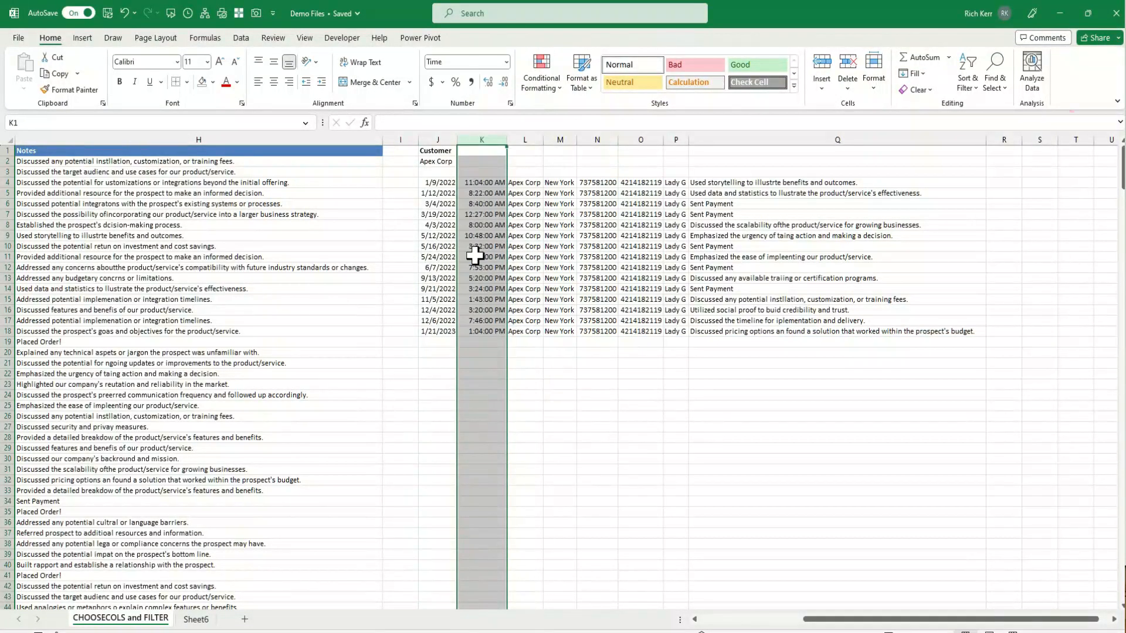
{"action": "left_click", "coordinate": [510, 103]}
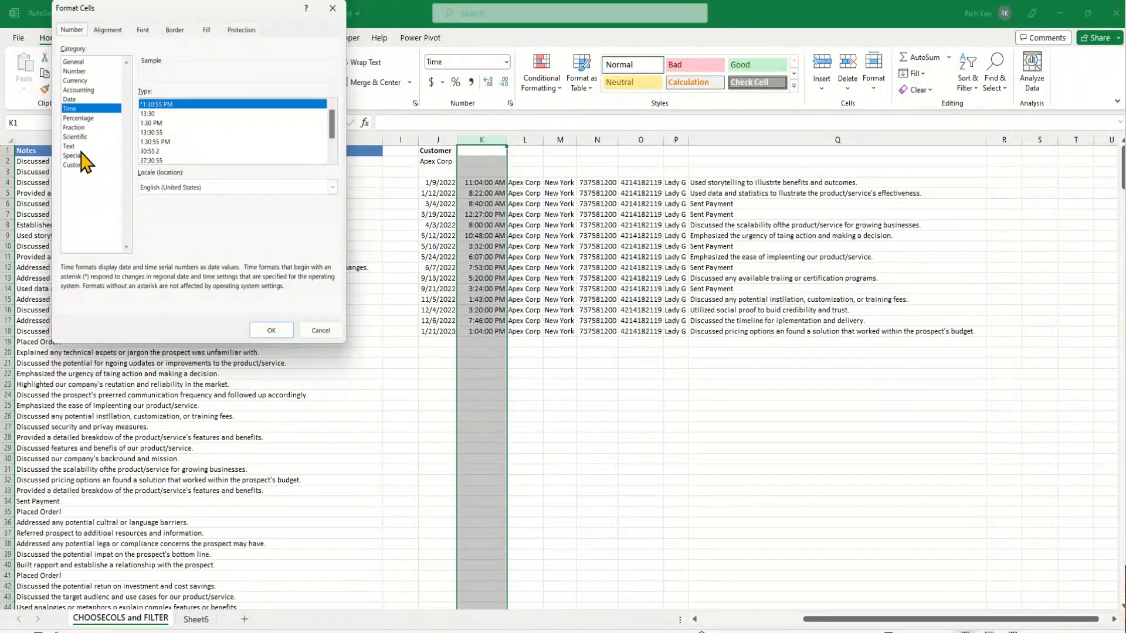
{"action": "left_click", "coordinate": [160, 123]}
{"action": "left_click", "coordinate": [271, 331]}
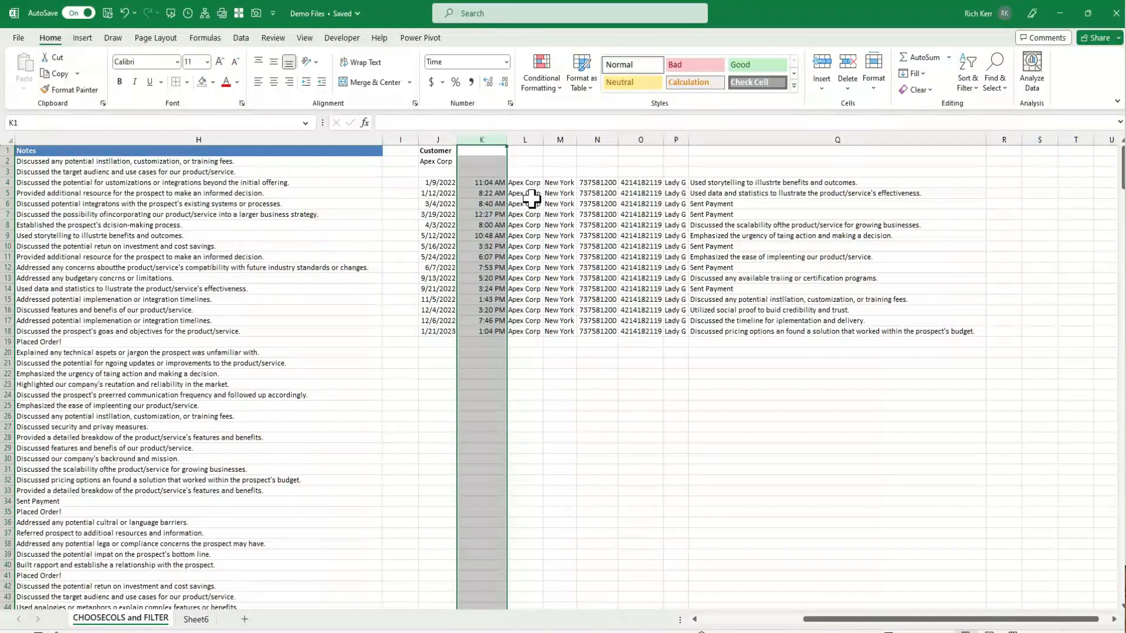
Apply the Accounting number format to the revenue values in column N
{"action": "left_click", "coordinate": [604, 139]}
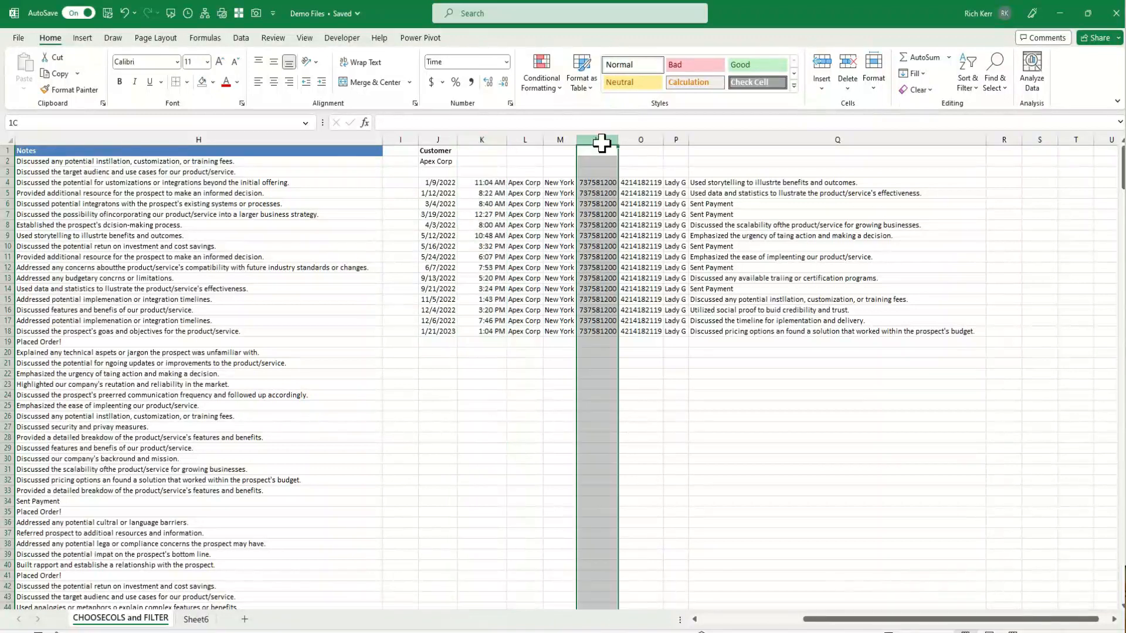
{"action": "left_click", "coordinate": [431, 81]}
Apply a Special phone number format to the numbers in column O and adjust the column width
{"action": "left_click", "coordinate": [663, 137]}
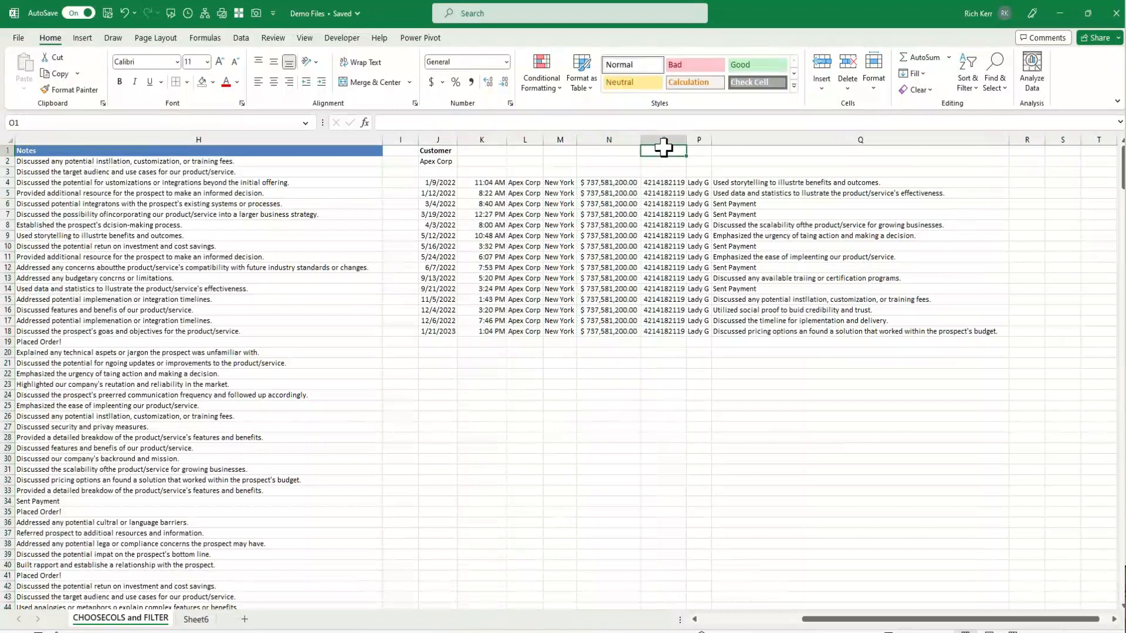
{"action": "left_click", "coordinate": [510, 104]}
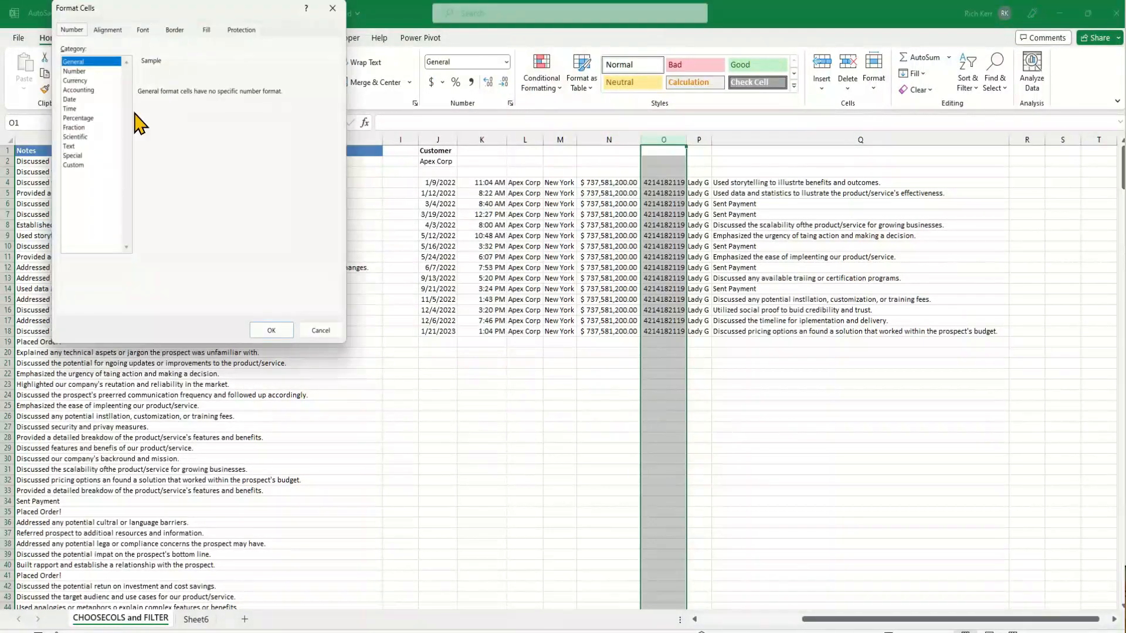
{"action": "left_click", "coordinate": [80, 155]}
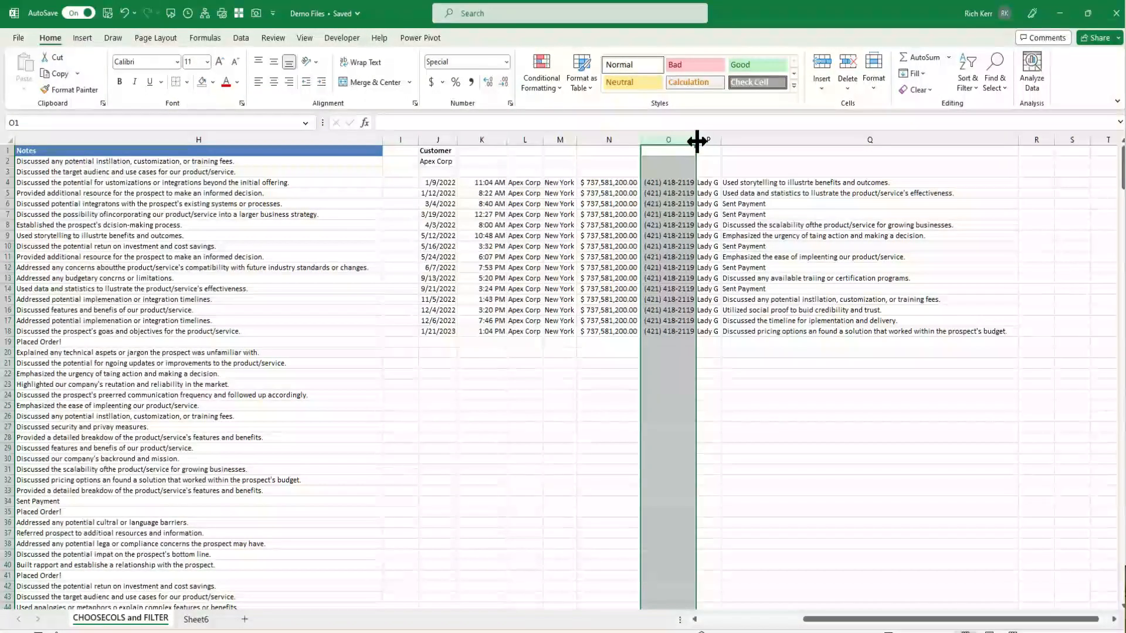
{"action": "left_click_drag", "start_coordinate": [696, 141], "coordinate": [698, 142]}
Move through the cells of the spilled FILTER results range to examine which cells hold the formula
{"action": "left_click", "coordinate": [559, 193]}
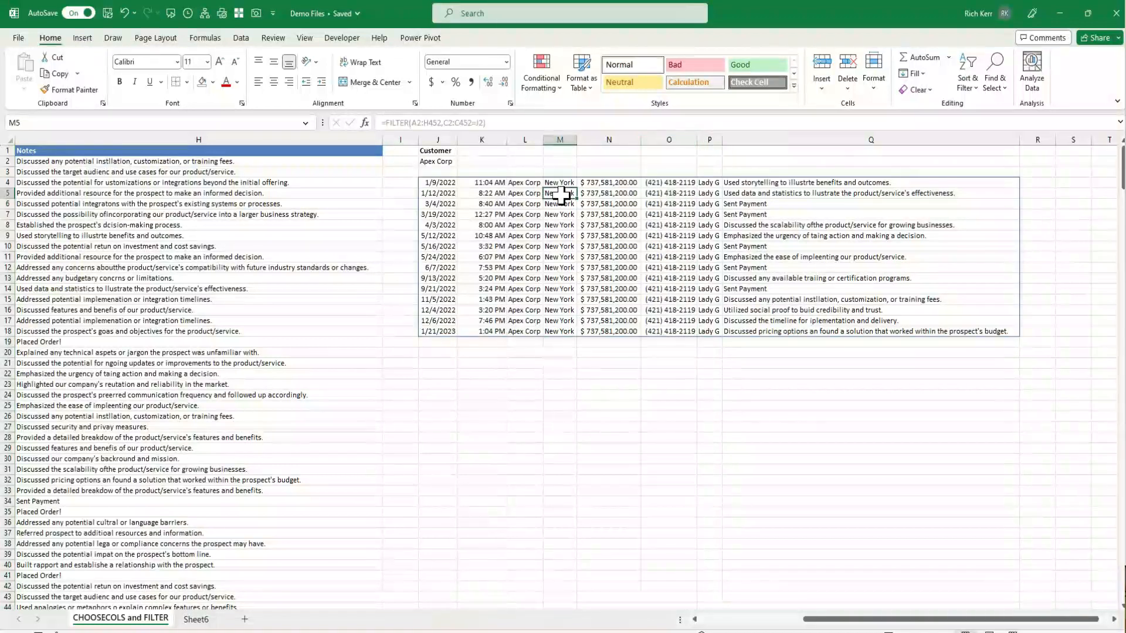
{"action": "key", "text": "Left"}
{"action": "key", "text": "Left"}
{"action": "key", "text": "Left"}
{"action": "key", "text": "Left"}
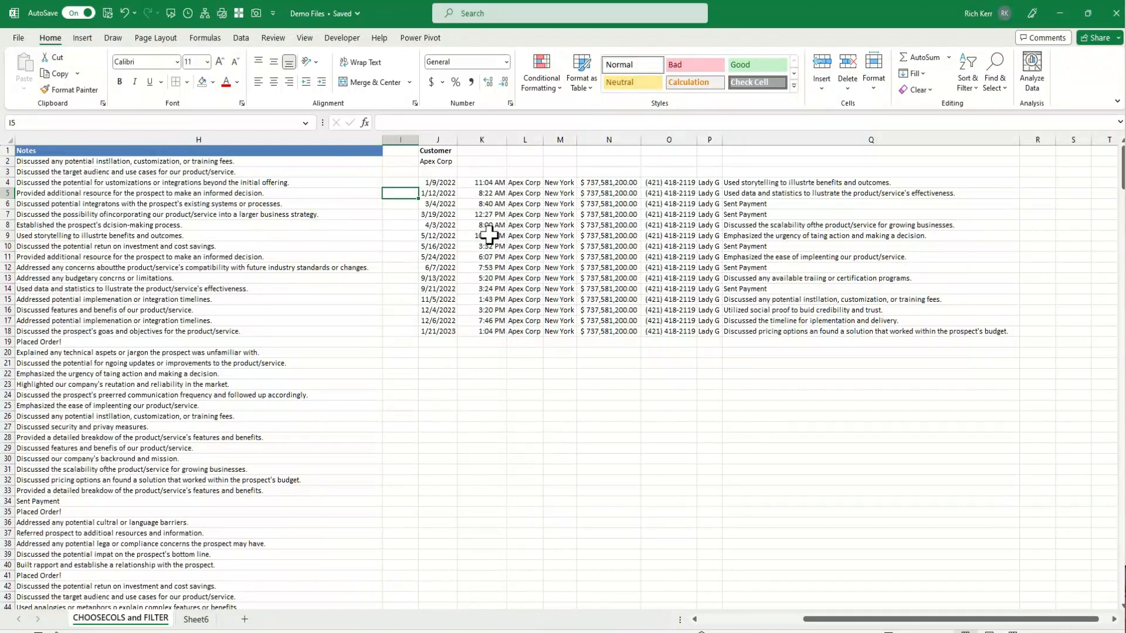
{"action": "right_click", "coordinate": [770, 258]}
{"action": "key", "text": "Escape"}
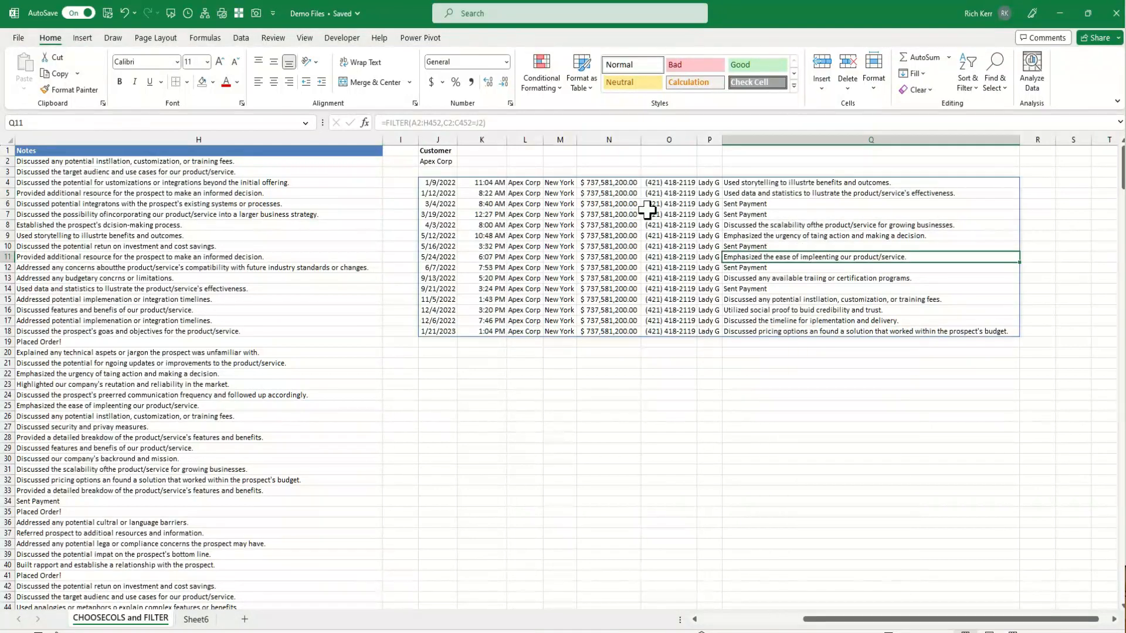
{"action": "left_click", "coordinate": [432, 193]}
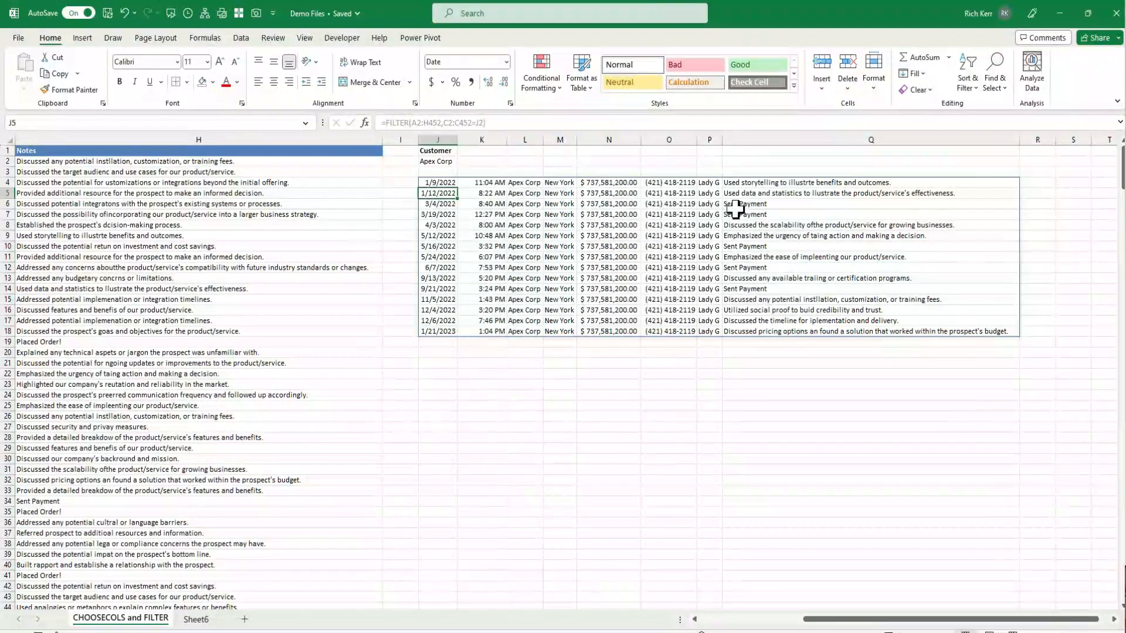
{"action": "left_click", "coordinate": [770, 206]}
{"action": "key", "text": "Left"}
{"action": "key", "text": "Left"}
{"action": "key", "text": "Left"}
{"action": "key", "text": "Left"}
{"action": "key", "text": "Left"}
{"action": "key", "text": "Left"}
{"action": "key", "text": "Left"}
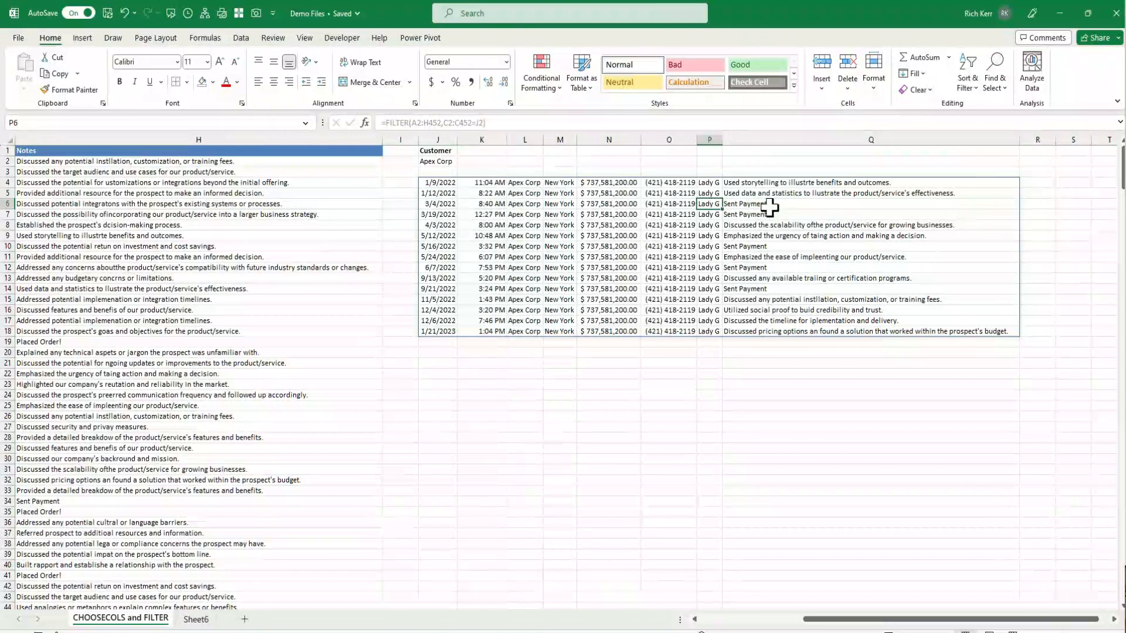
{"action": "key", "text": "Up"}
{"action": "key", "text": "Up"}
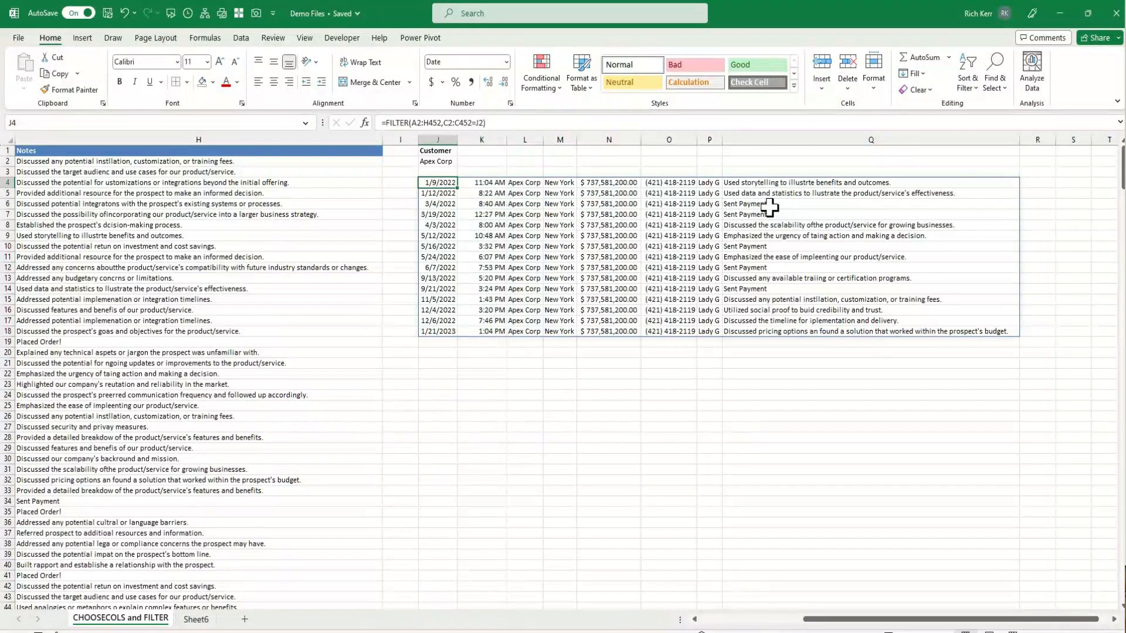
{"action": "key", "text": "Left"}
{"action": "key", "text": "Left"}
{"action": "key", "text": "Left"}
{"action": "key", "text": "Left"}
{"action": "key", "text": "Left"}
{"action": "key", "text": "Left"}
{"action": "key", "text": "Left"}
{"action": "key", "text": "Left"}
{"action": "key", "text": "Left"}
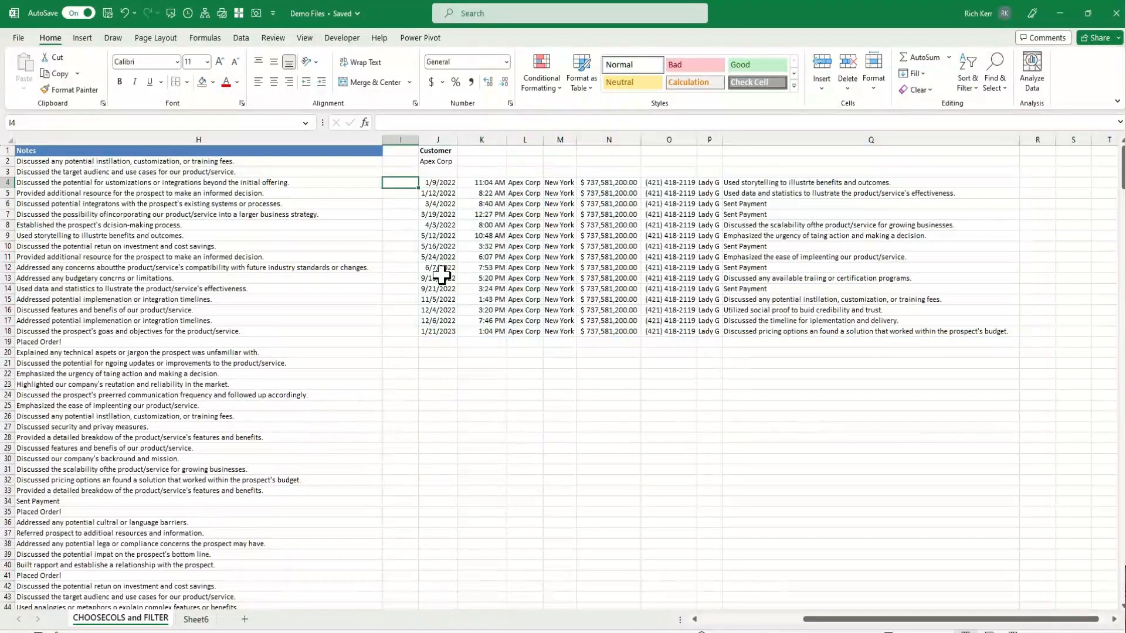
{"action": "key", "text": "Right"}
{"action": "key", "text": "Right"}
{"action": "key", "text": "Right"}
{"action": "key", "text": "Right"}
{"action": "key", "text": "Right"}
{"action": "key", "text": "Right"}
{"action": "key", "text": "Right"}
{"action": "key", "text": "Right"}
{"action": "key", "text": "Right"}
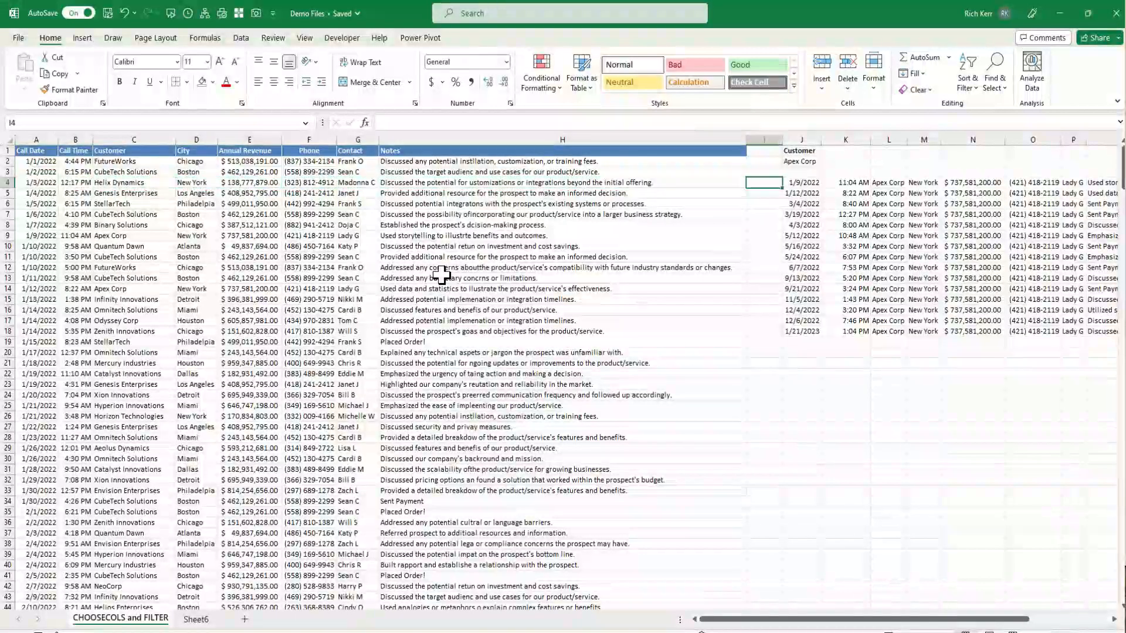
Wrap the FILTER formula in J4 in CHOOSECOLS to return only columns 1 and 8, and enter it
{"action": "left_click", "coordinate": [380, 122]}
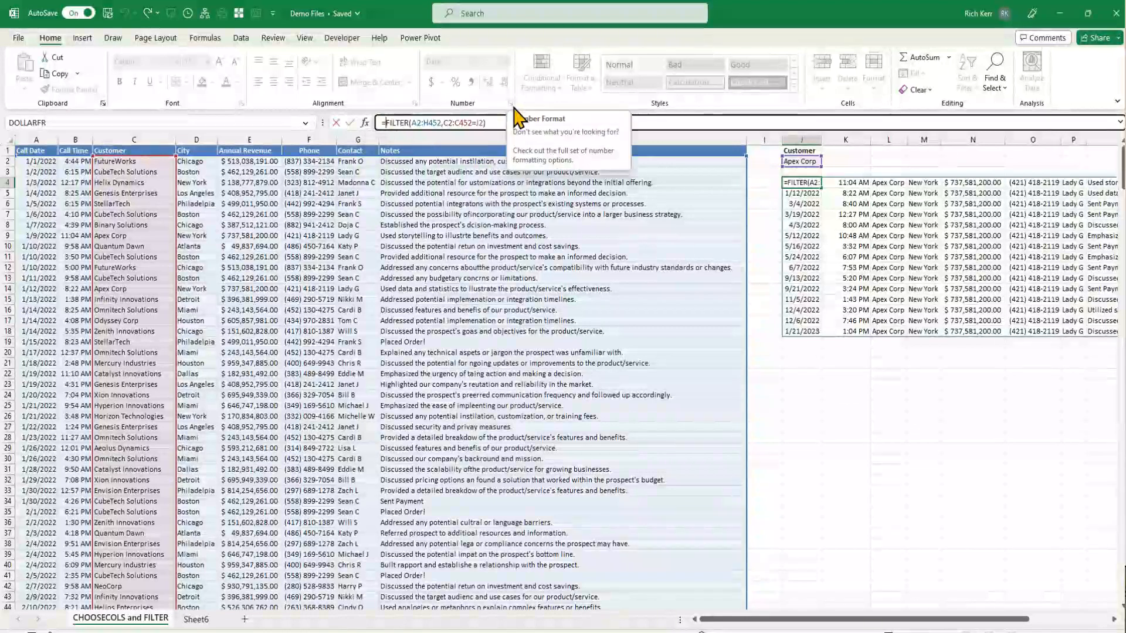
{"action": "type", "text": "choosecols("}
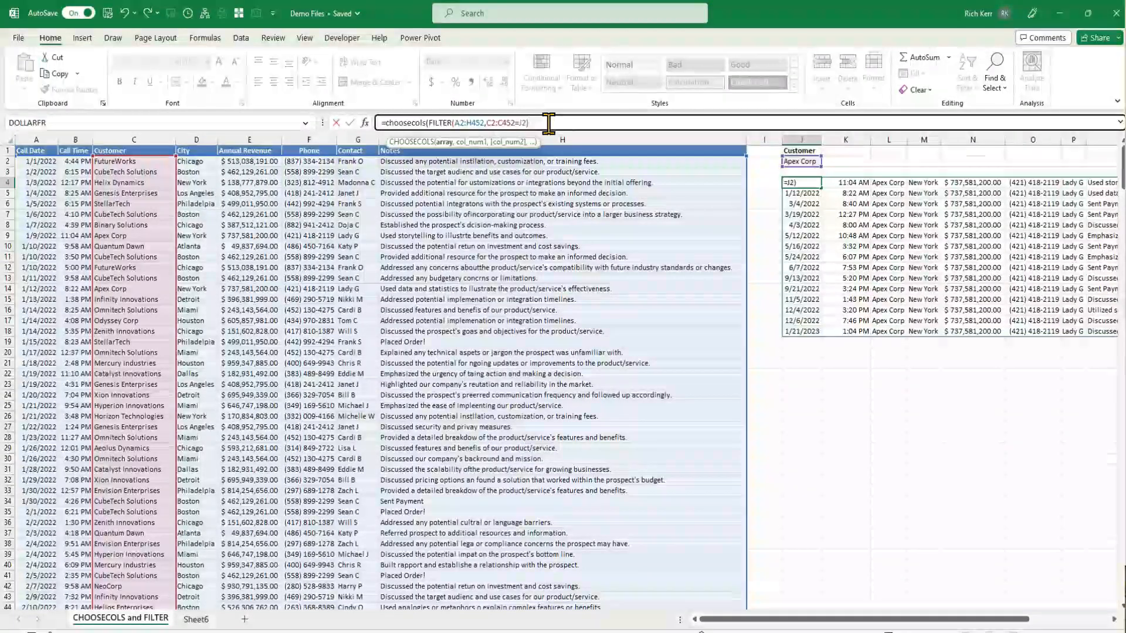
{"action": "type", "text": ",1"}
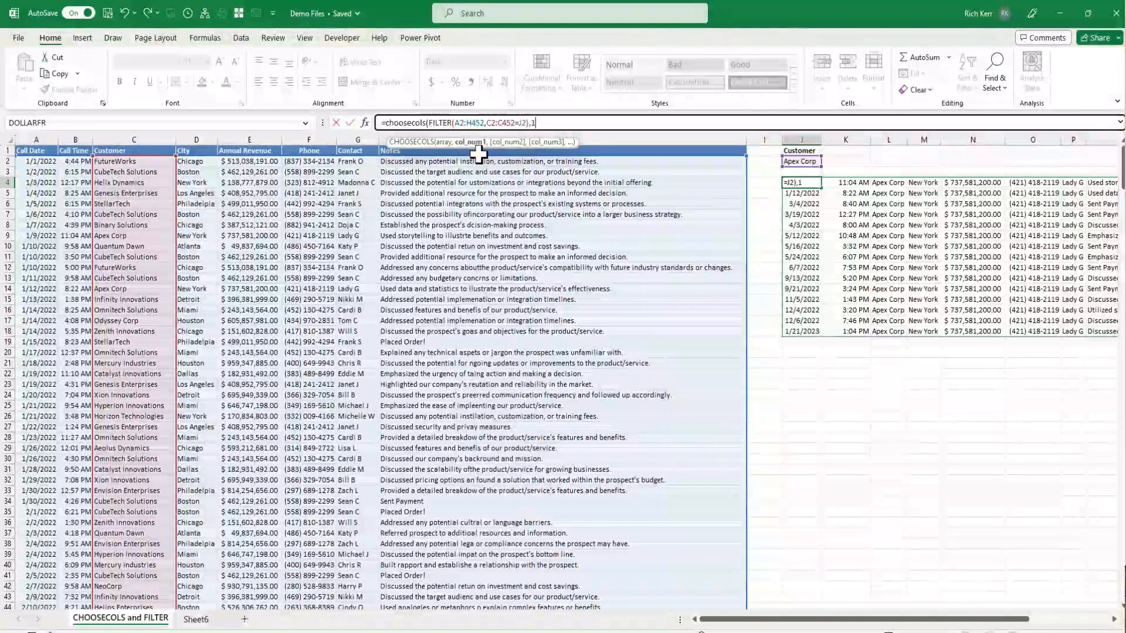
{"action": "type", "text": ","}
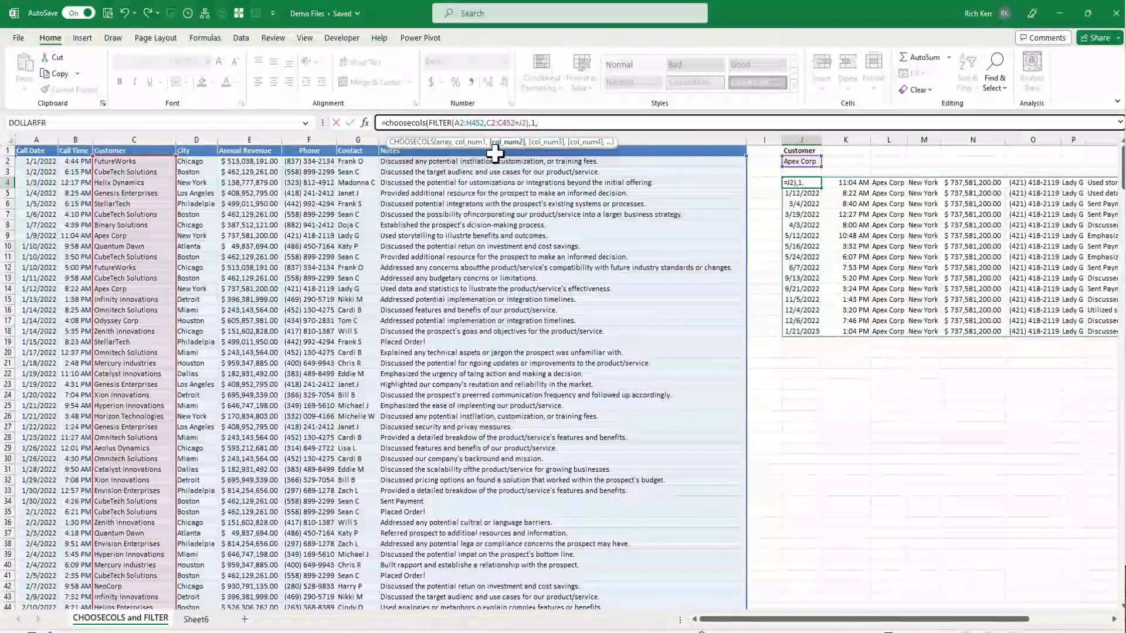
{"action": "type", "text": "8"}
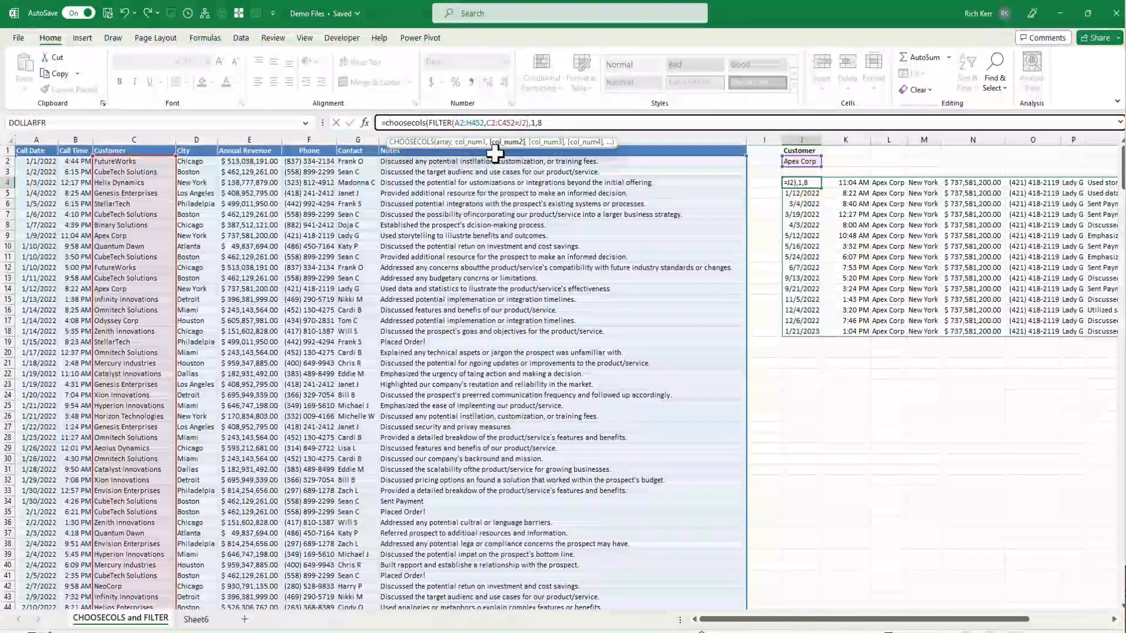
{"action": "type", "text": ")"}
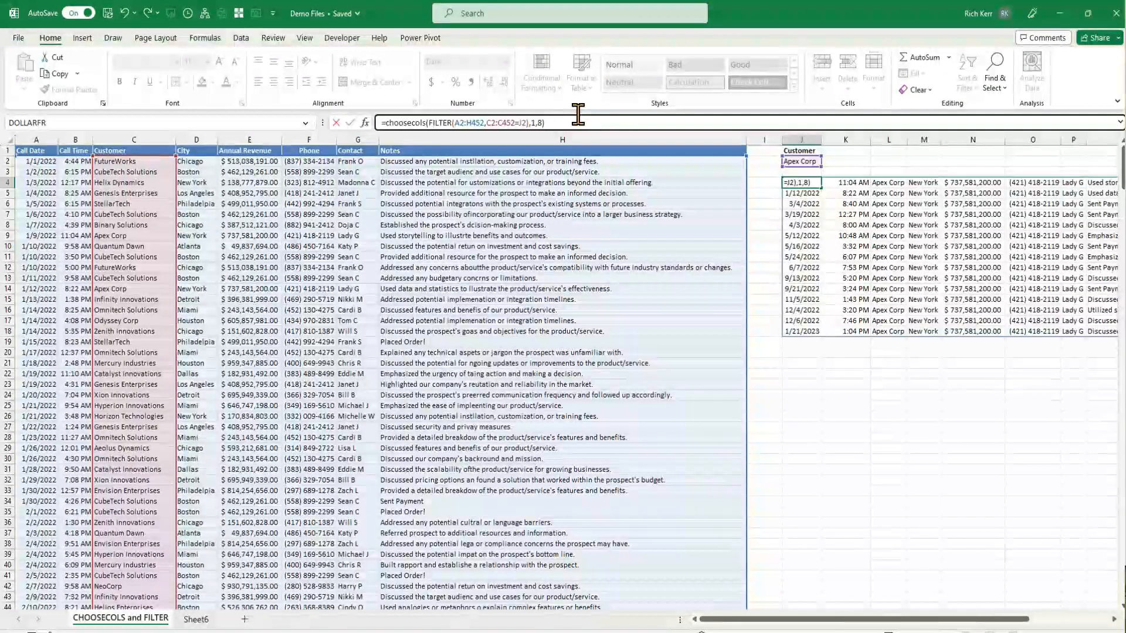
{"action": "key", "text": "Return"}
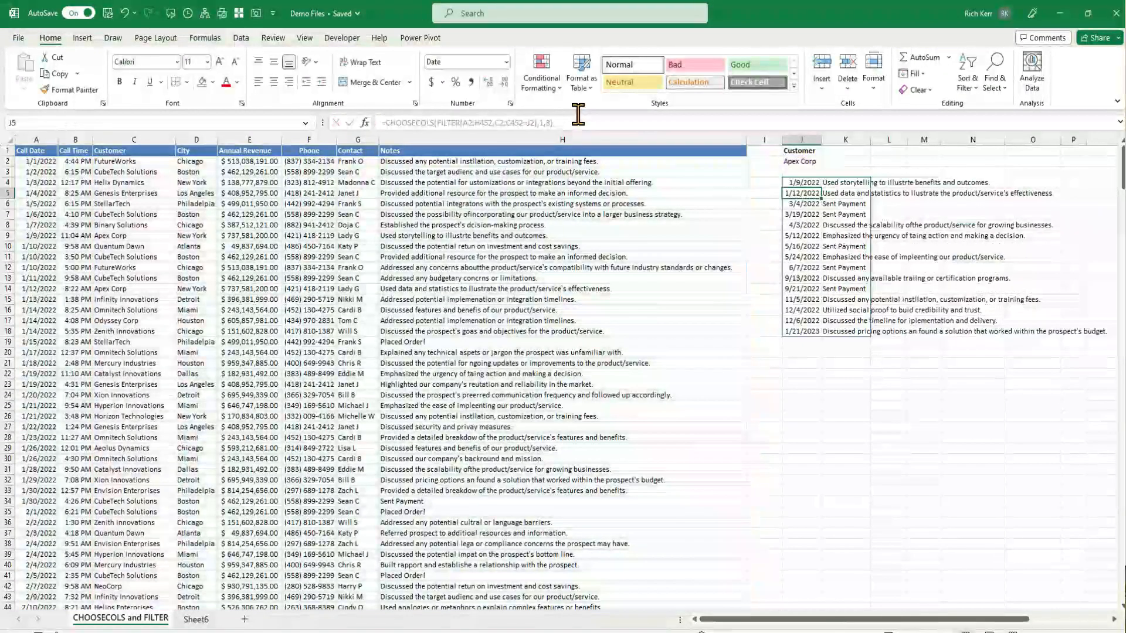
Enter the headers Date and Notes in J3 and K3, then autofit the Notes column width
{"action": "key", "text": "Up"}
{"action": "key", "text": "Up"}
{"action": "key", "text": "Up"}
{"action": "key", "text": "Down"}
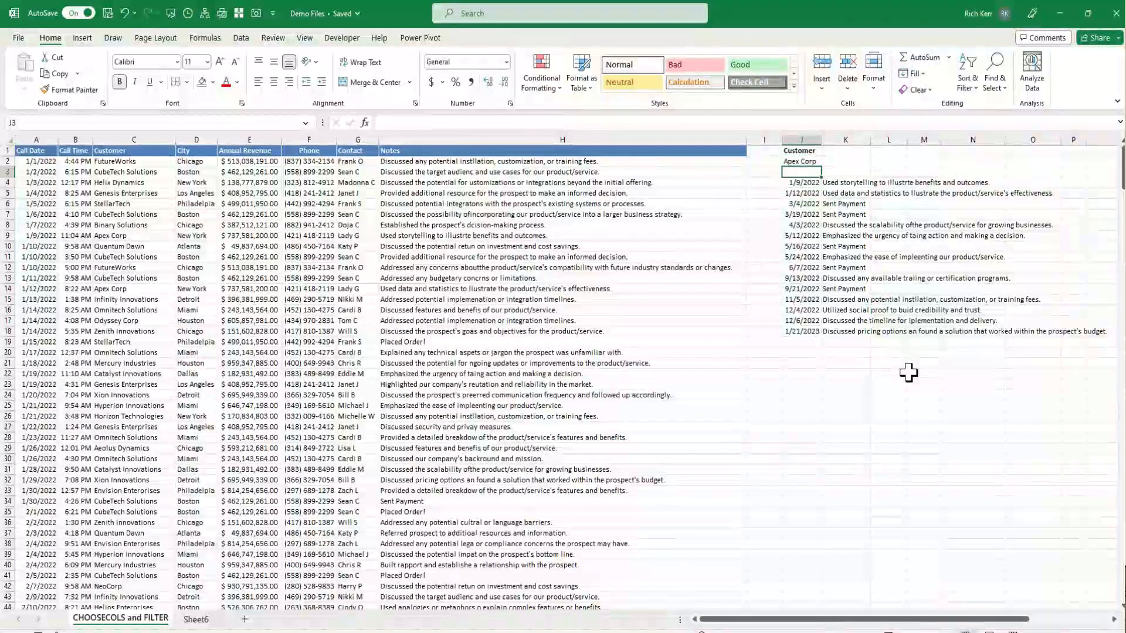
{"action": "type", "text": "Date"}
{"action": "key", "text": "Tab"}
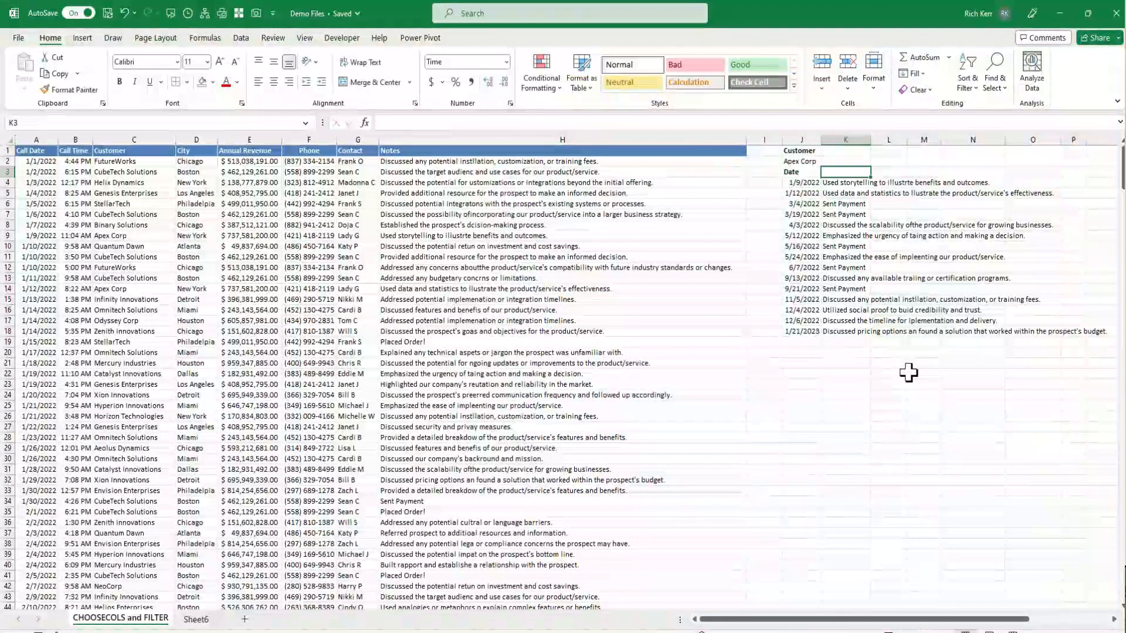
{"action": "type", "text": "Notes"}
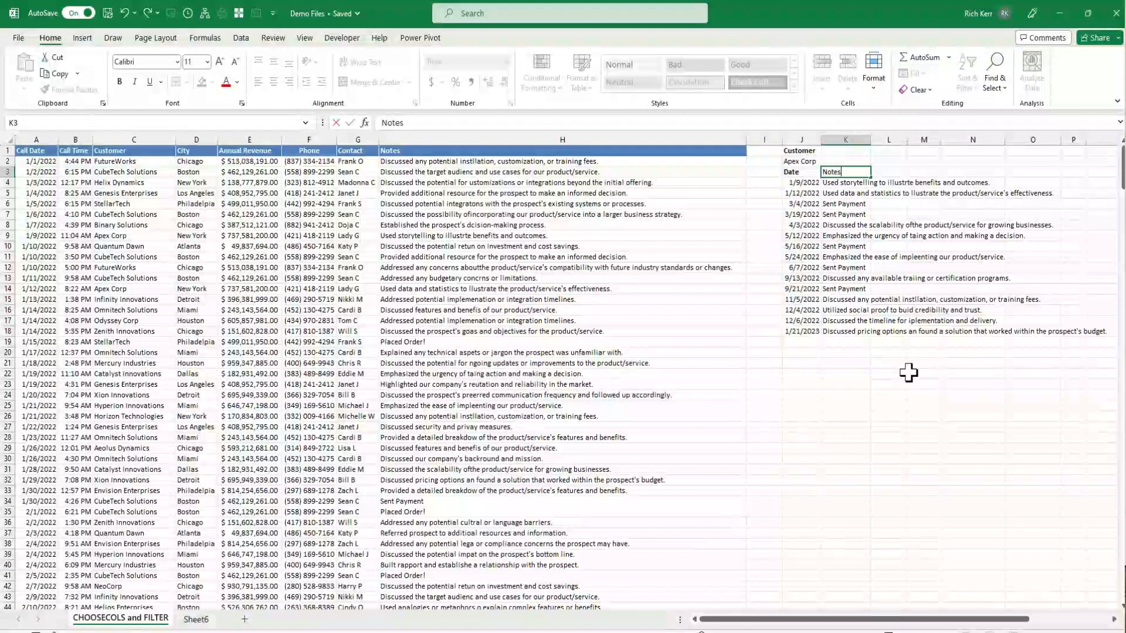
{"action": "key", "text": "Return"}
{"action": "key", "text": "Up"}
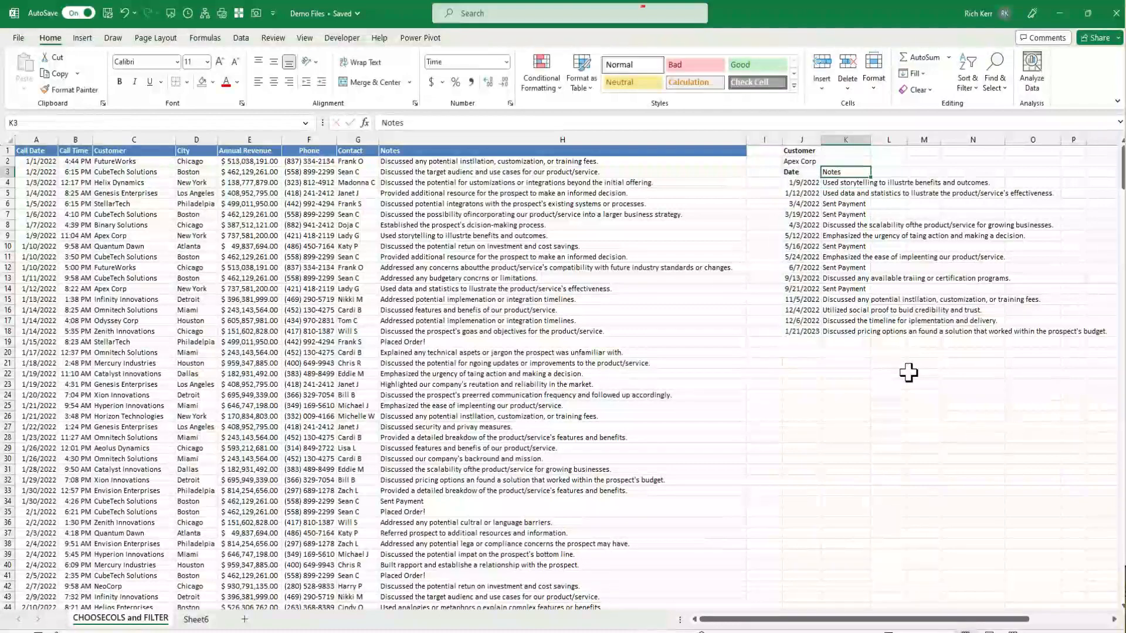
{"action": "double_click", "coordinate": [871, 141]}
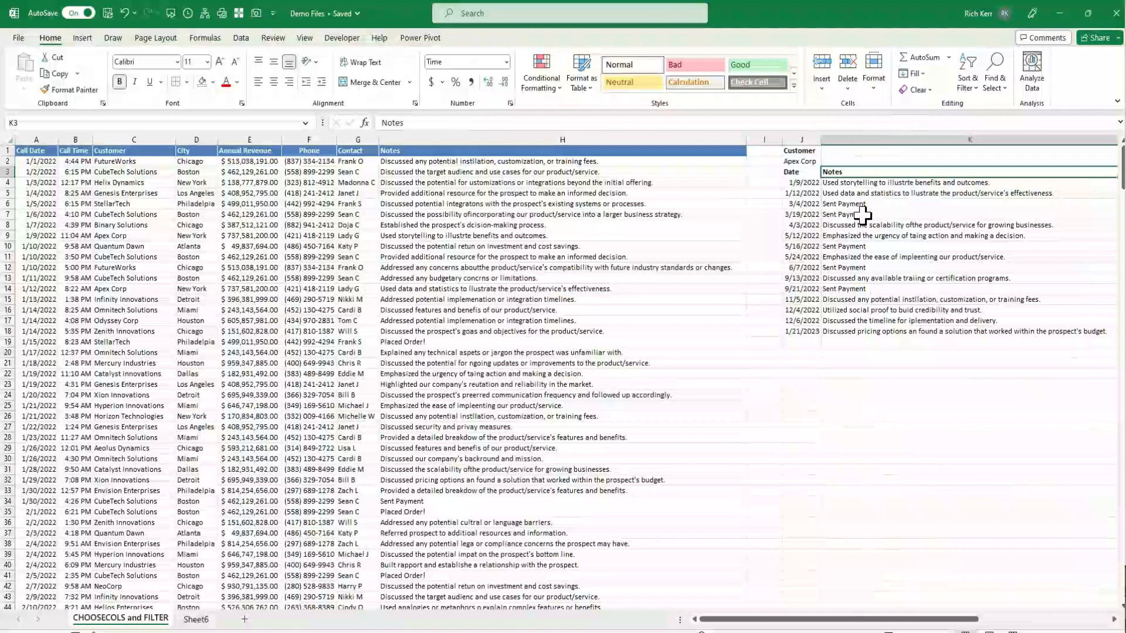
Change the customer criterion in J2 to Odyssey Corp and autofit the width of column J
{"action": "scroll", "coordinate": [862, 216], "scroll_direction": "right", "scroll_amount": 1}
{"action": "key", "text": "Left"}
{"action": "key", "text": "Up"}
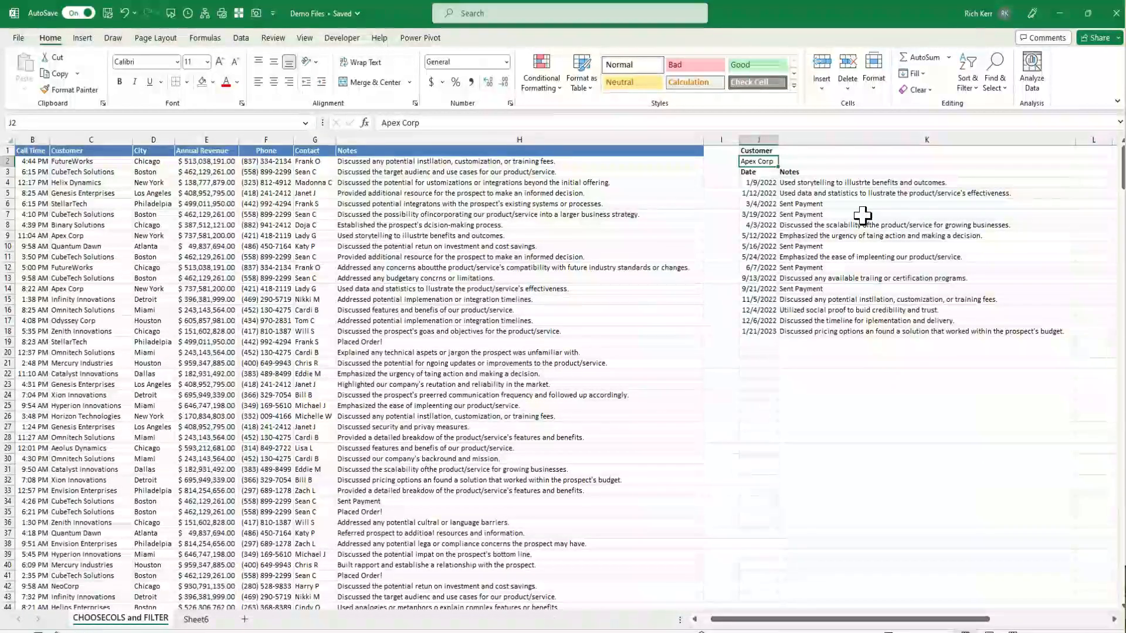
{"action": "type", "text": "Ody"}
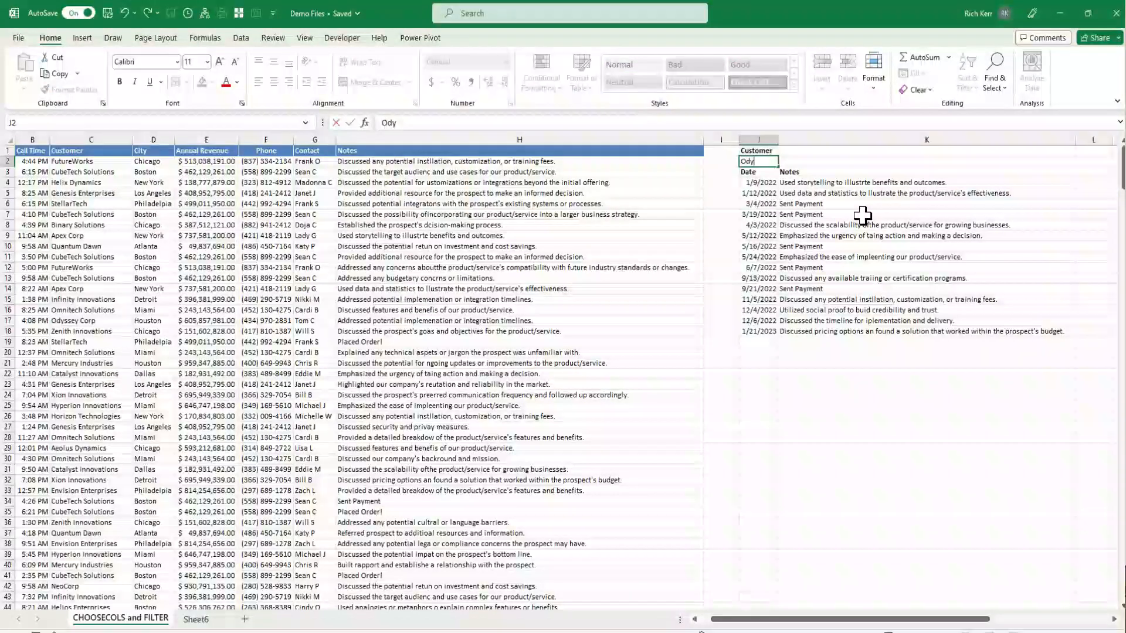
{"action": "type", "text": "ssey Corp"}
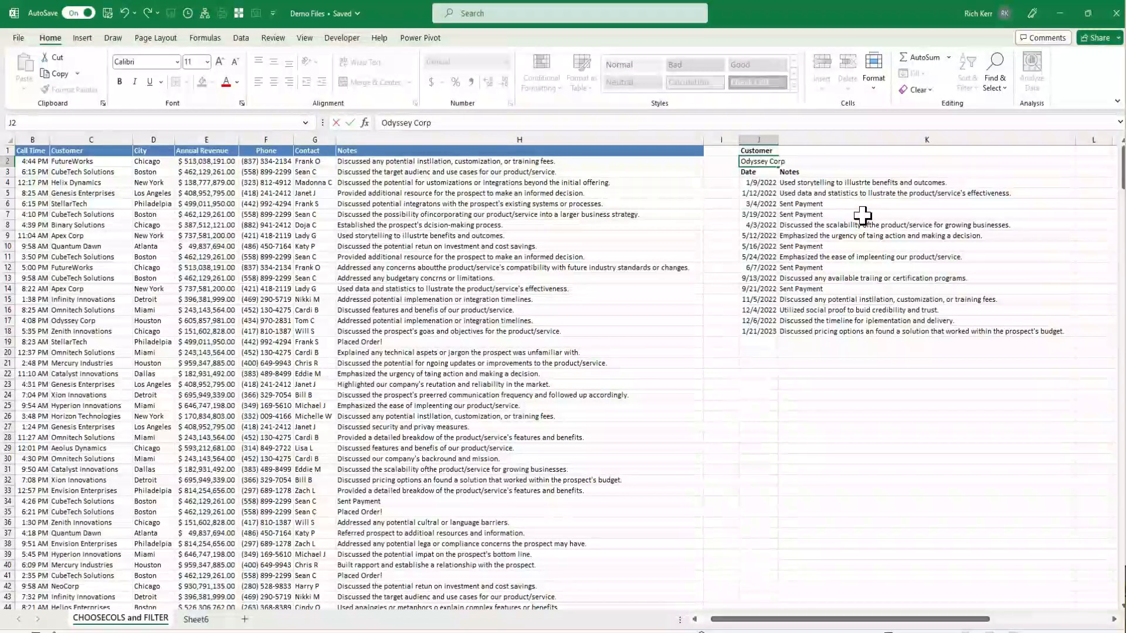
{"action": "key", "text": "Return"}
{"action": "key", "text": "Down"}
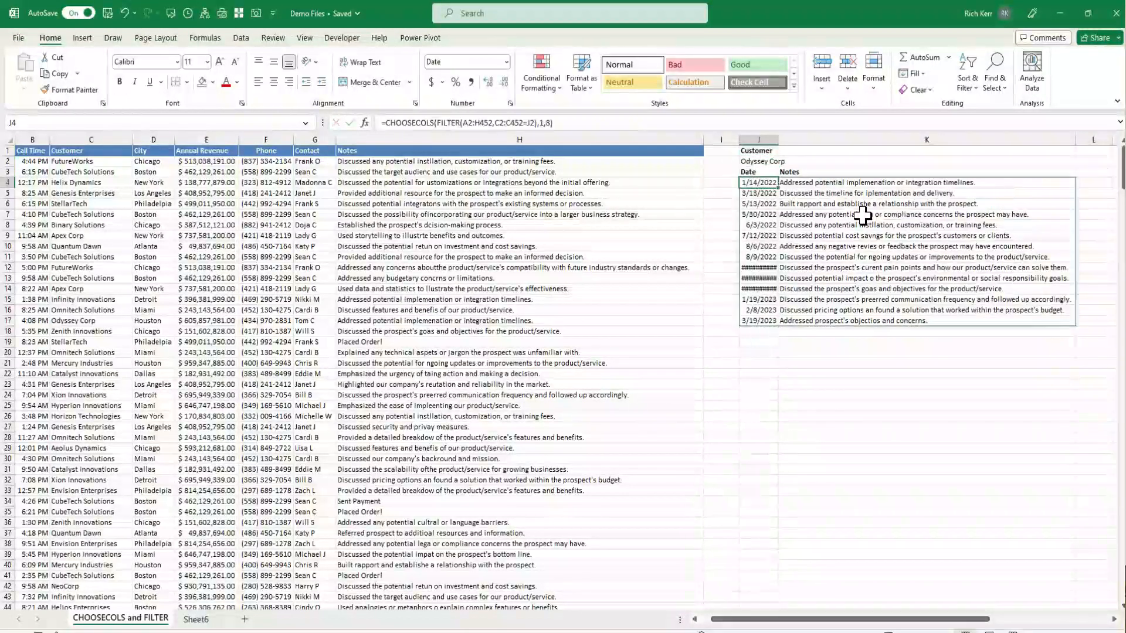
{"action": "double_click", "coordinate": [781, 139]}
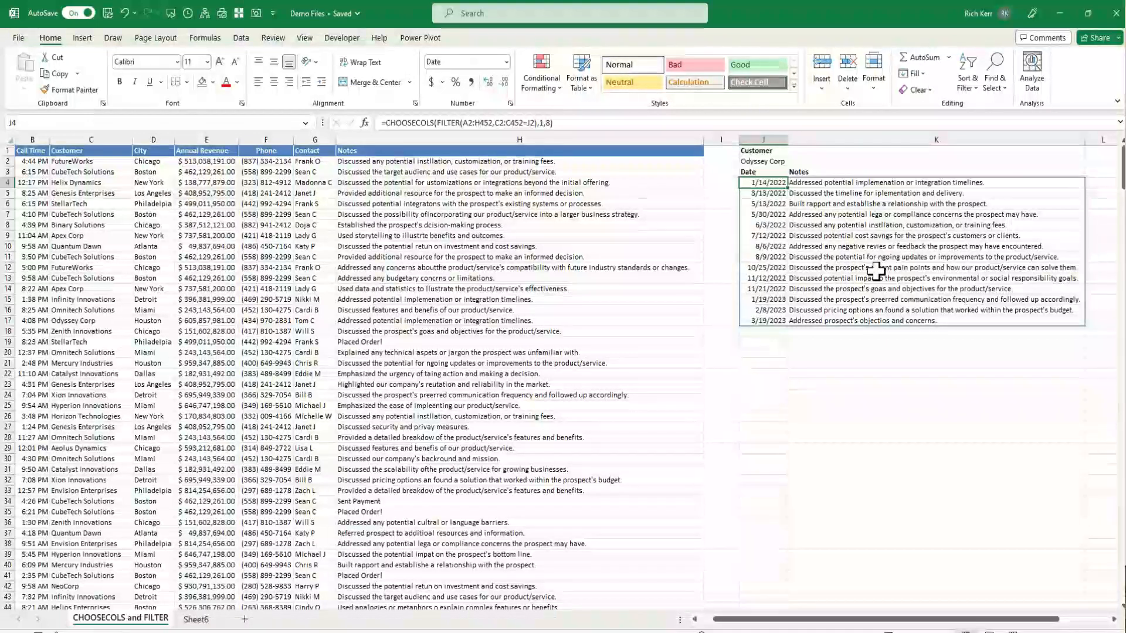
{"action": "left_click", "coordinate": [782, 161]}
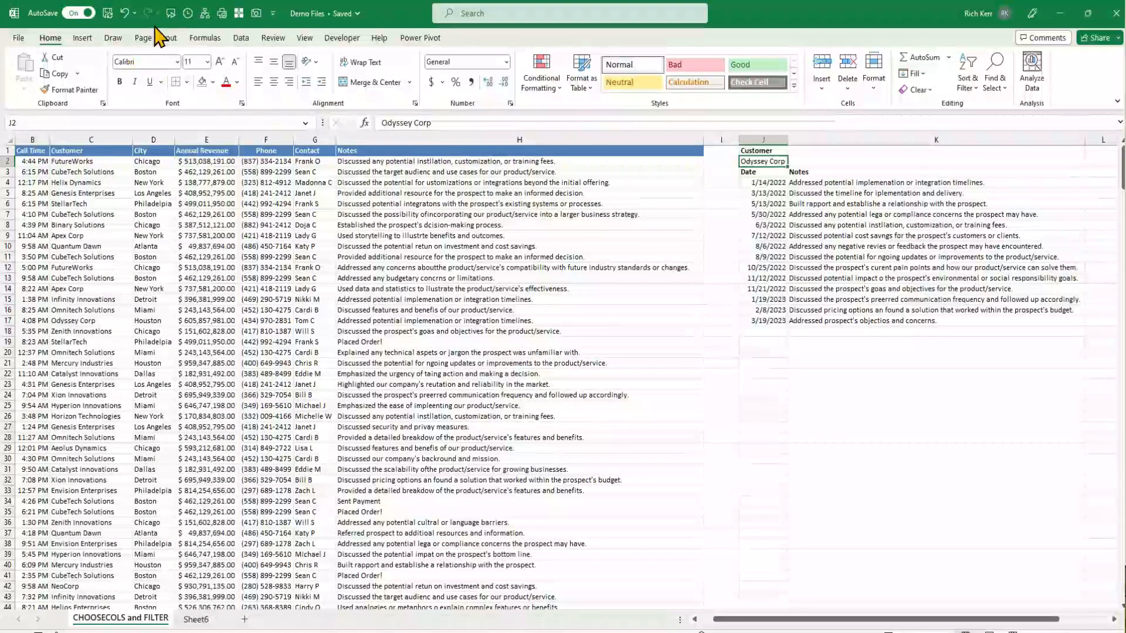
Add list data validation to J2 using the customer column range $C$2:$C$452 as the source
{"action": "left_click", "coordinate": [241, 39]}
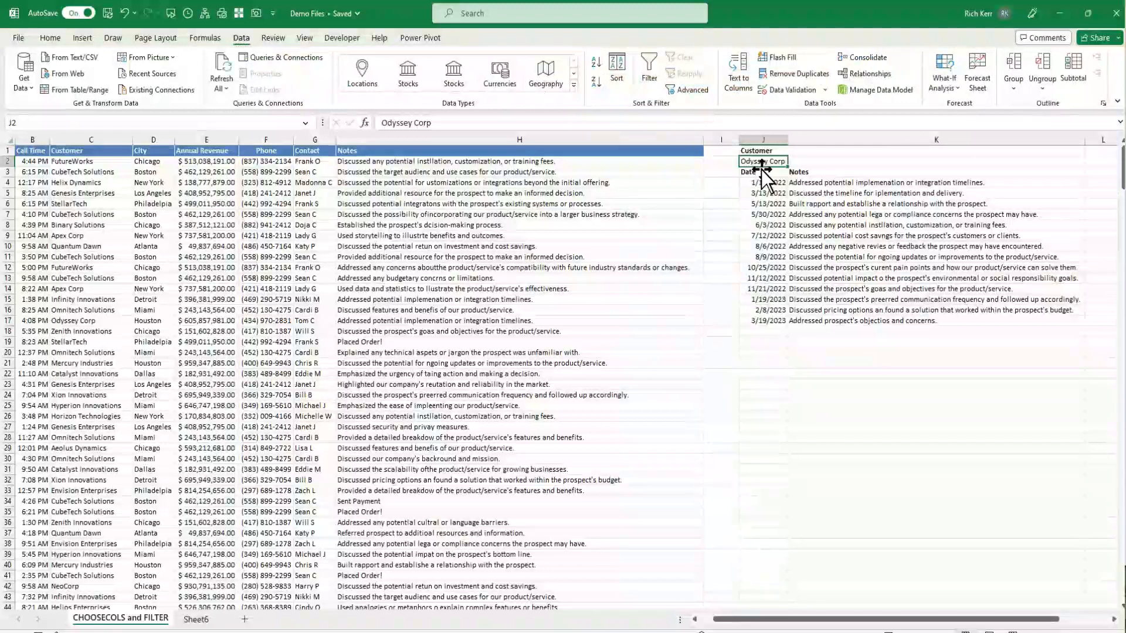
{"action": "left_click", "coordinate": [790, 91]}
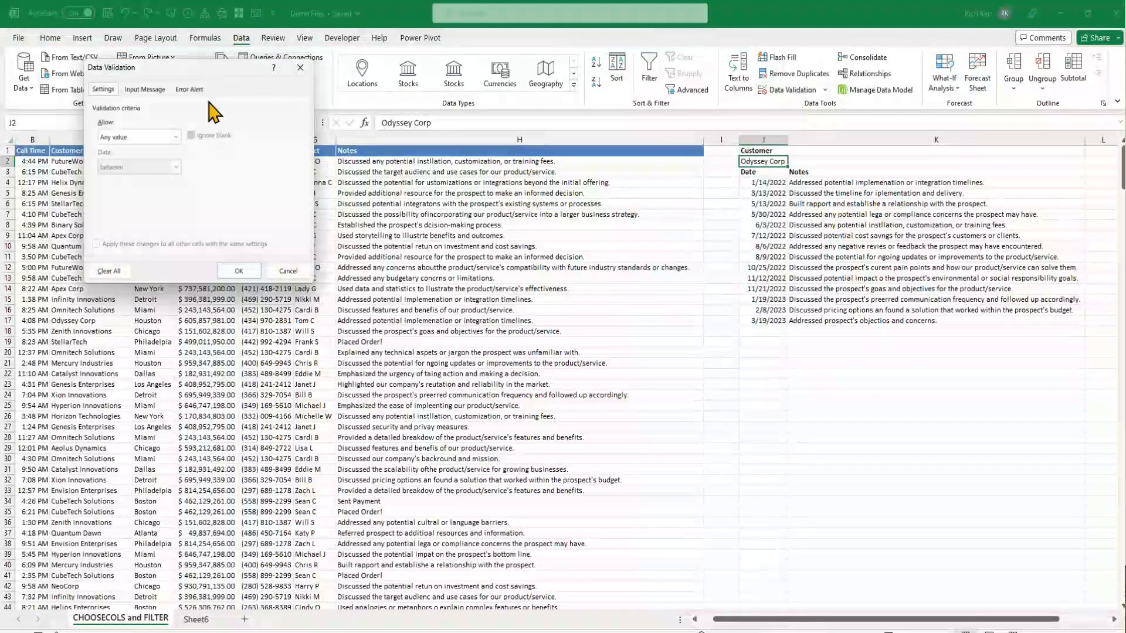
{"action": "left_click", "coordinate": [175, 138]}
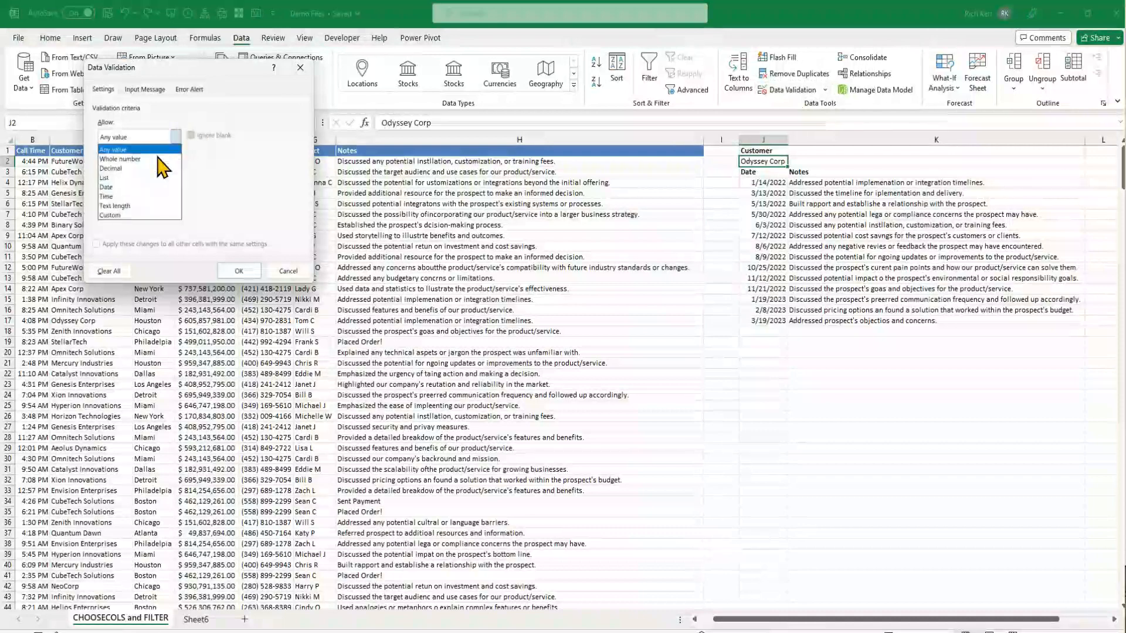
{"action": "left_click", "coordinate": [116, 177]}
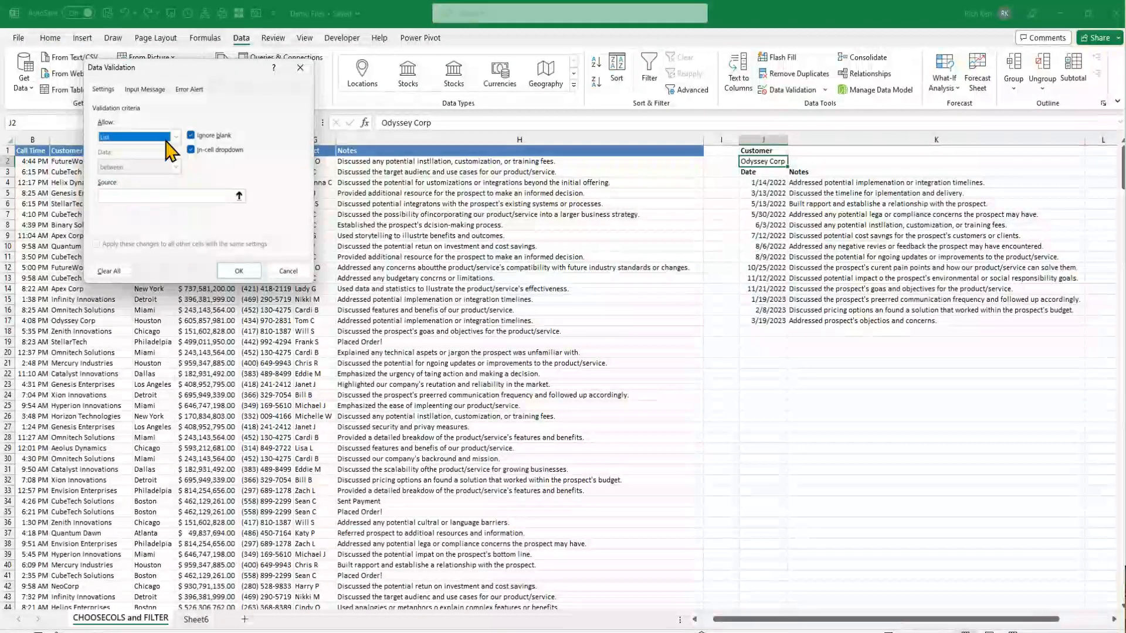
{"action": "left_click", "coordinate": [175, 194]}
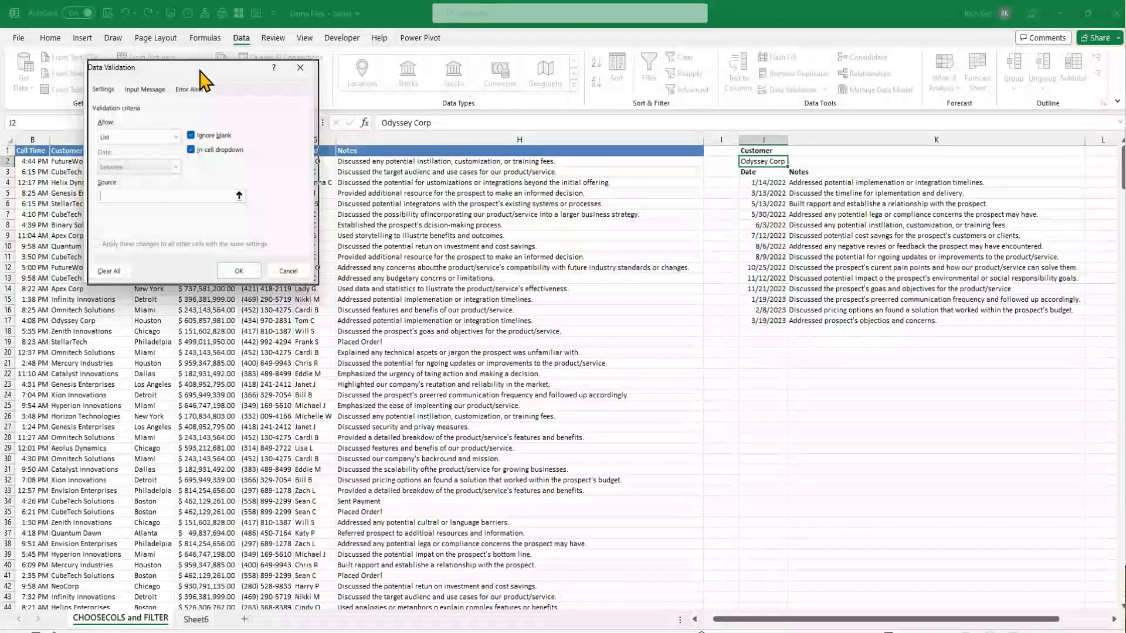
{"action": "left_click_drag", "start_coordinate": [186, 75], "coordinate": [489, 144]}
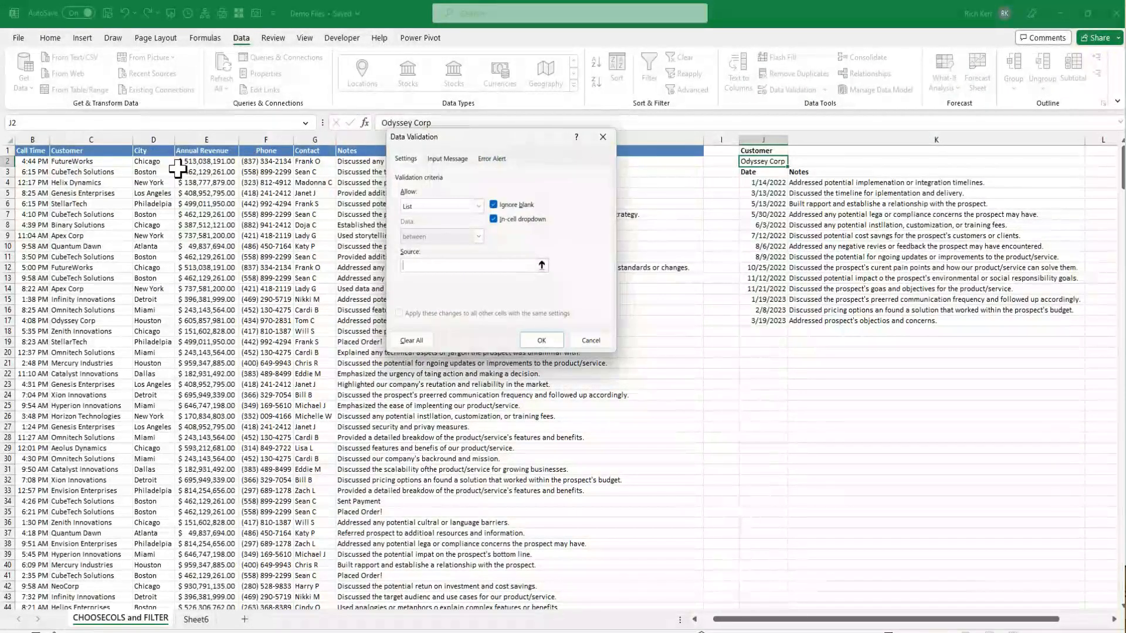
{"action": "left_click", "coordinate": [108, 163]}
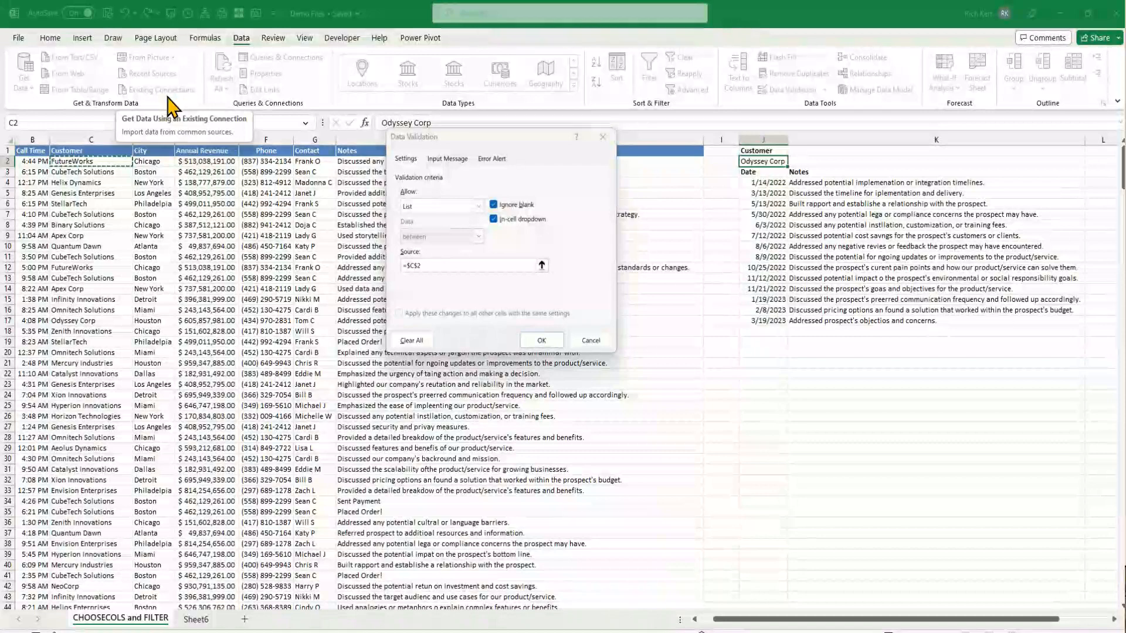
{"action": "key", "text": "ctrl+shift+Down"}
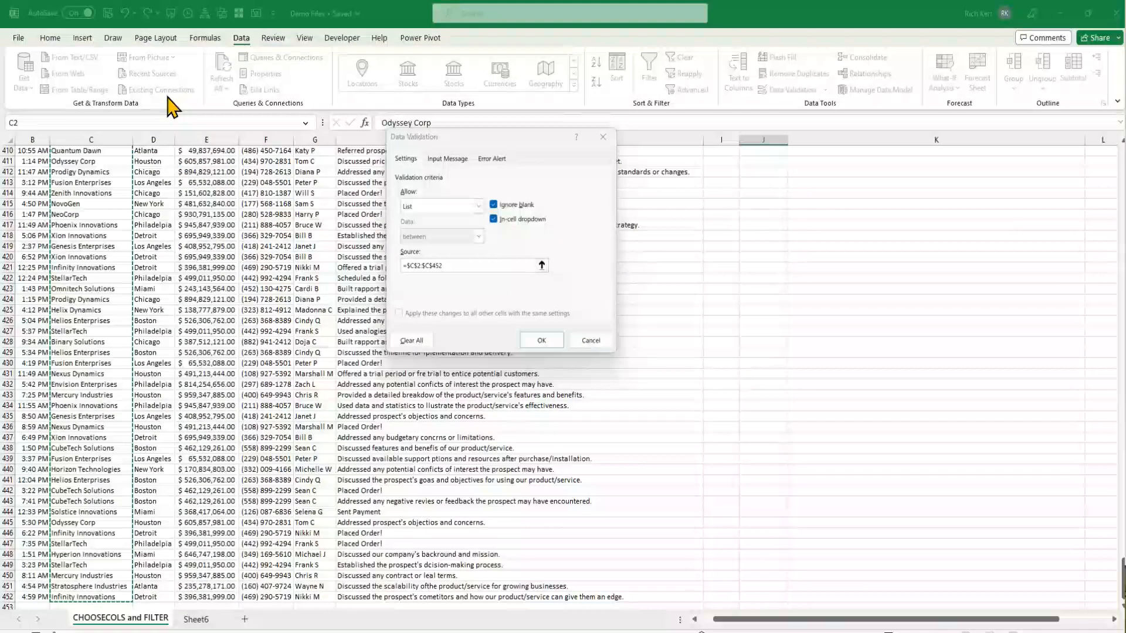
{"action": "left_click", "coordinate": [462, 264]}
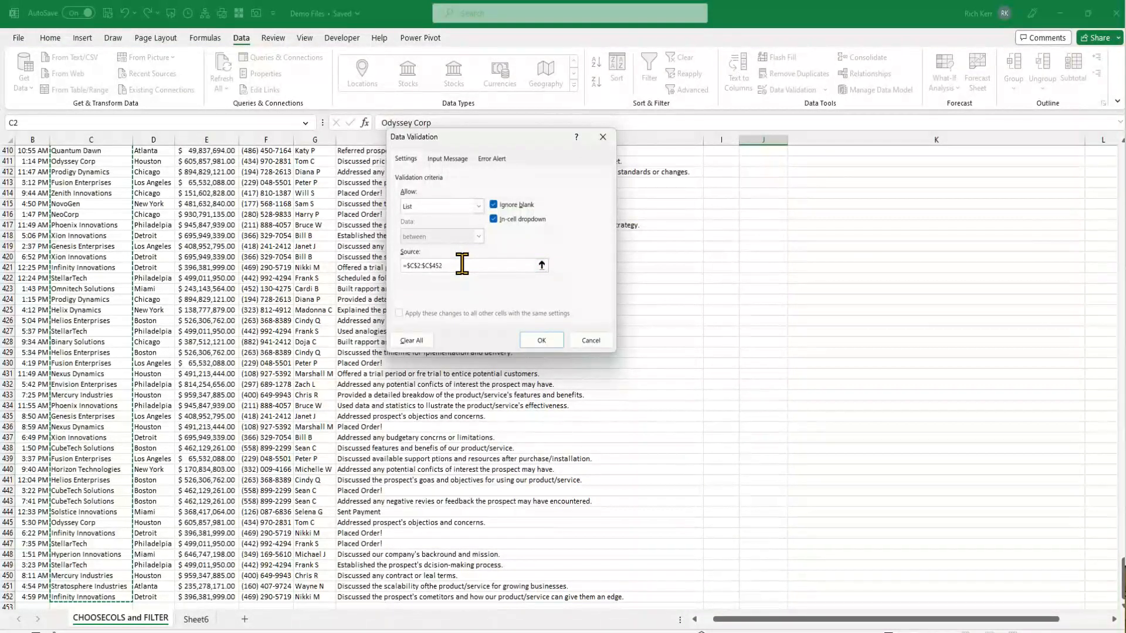
{"action": "left_click", "coordinate": [542, 341]}
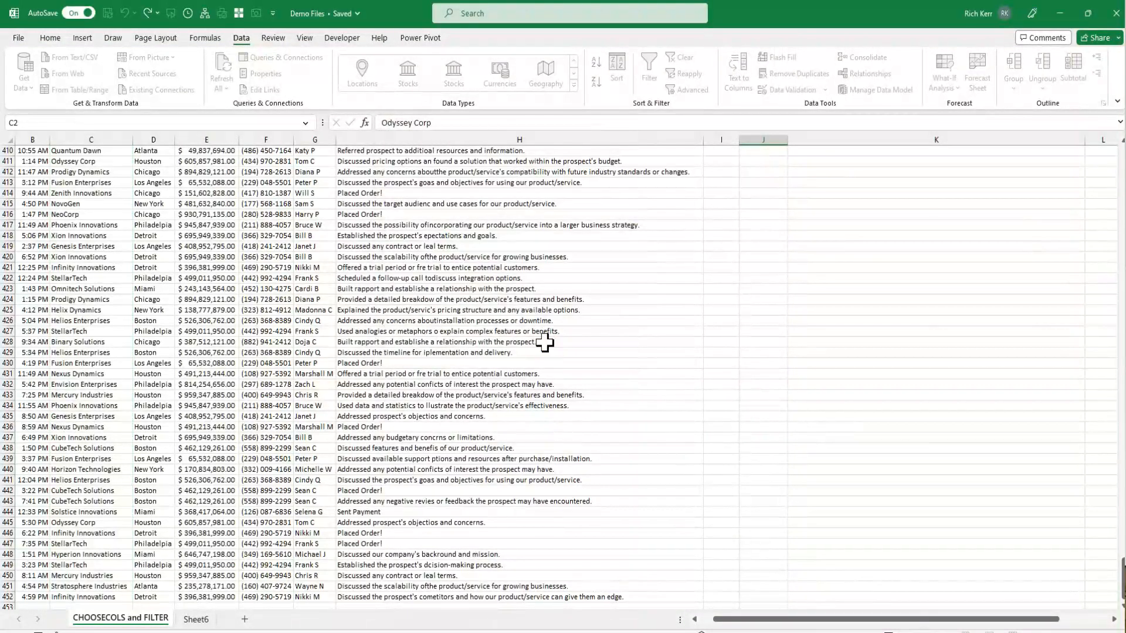
Pick Prodigy Dynamics from the J2 customer dropdown and autofit the width of column J
{"action": "key", "text": "ctrl+Up"}
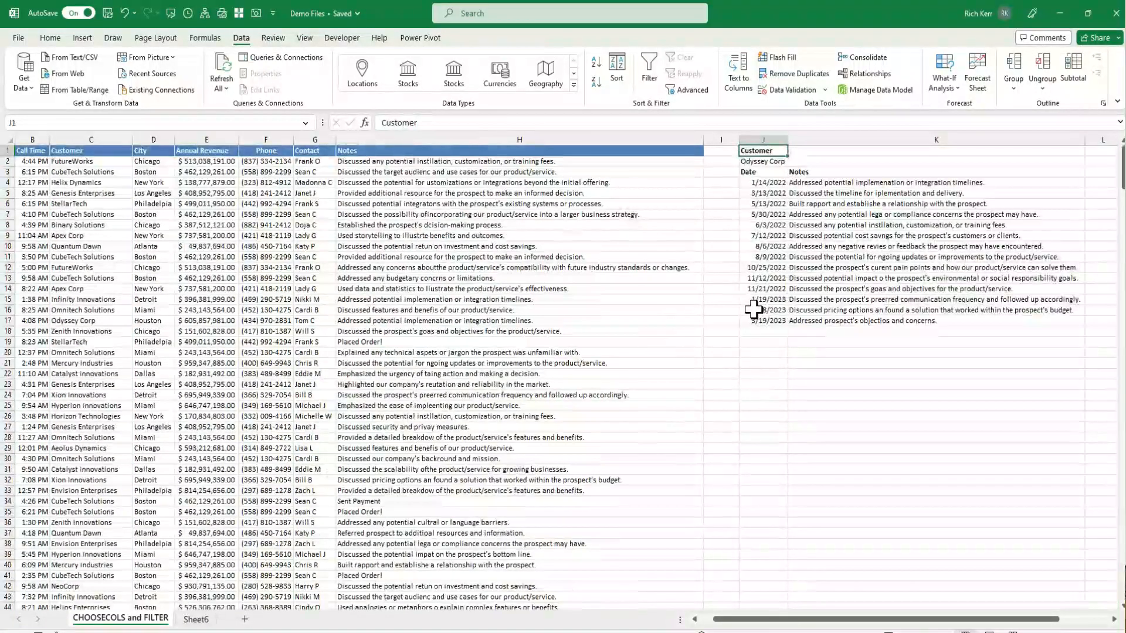
{"action": "left_click", "coordinate": [769, 161]}
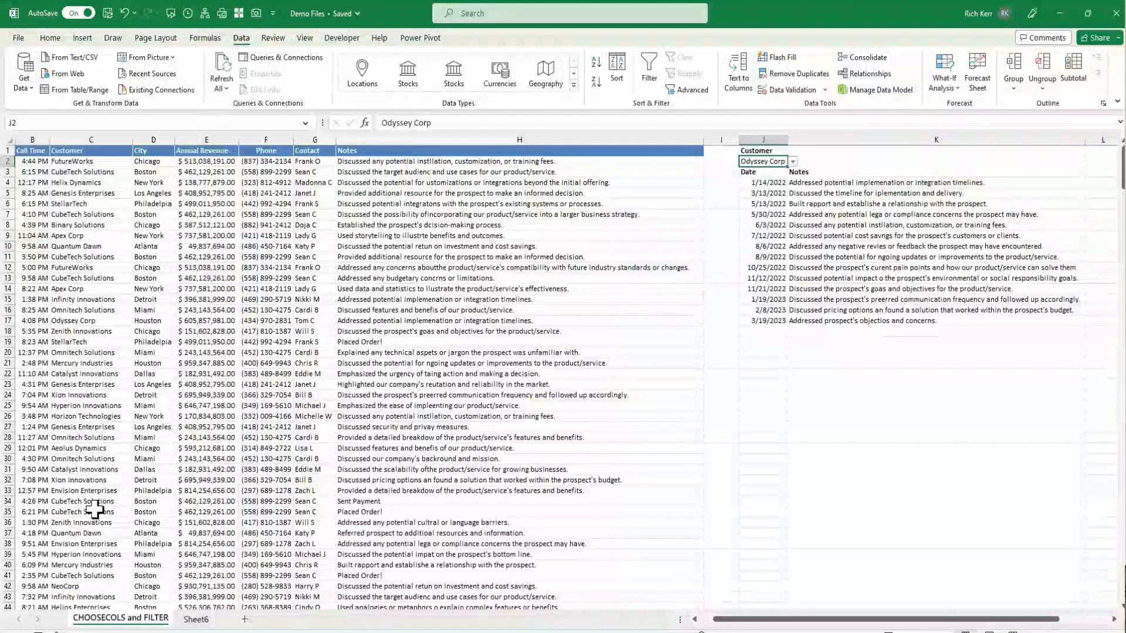
{"action": "left_click", "coordinate": [793, 162]}
{"action": "scroll", "coordinate": [811, 220], "scroll_direction": "down", "scroll_amount": 5}
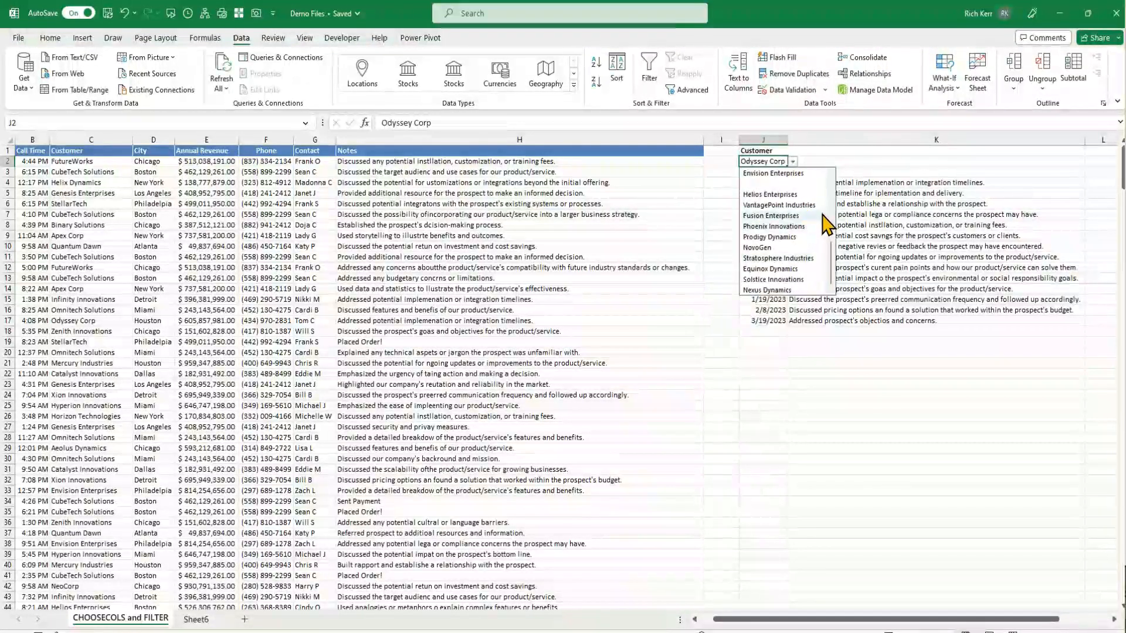
{"action": "left_click", "coordinate": [794, 236]}
{"action": "left_click", "coordinate": [794, 237]}
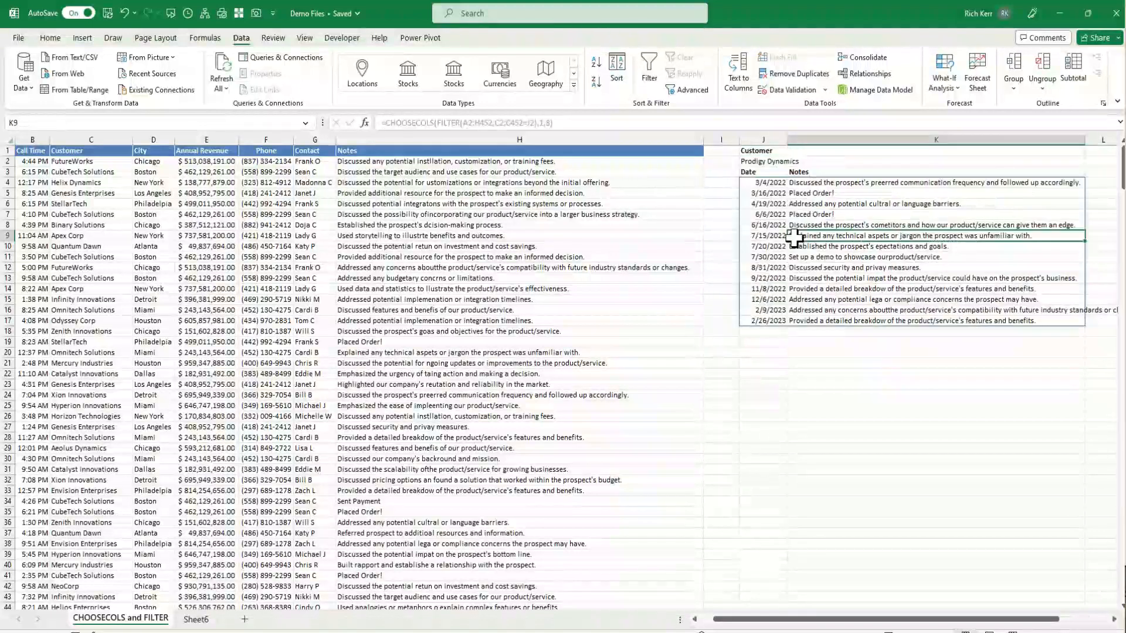
{"action": "left_click", "coordinate": [775, 160]}
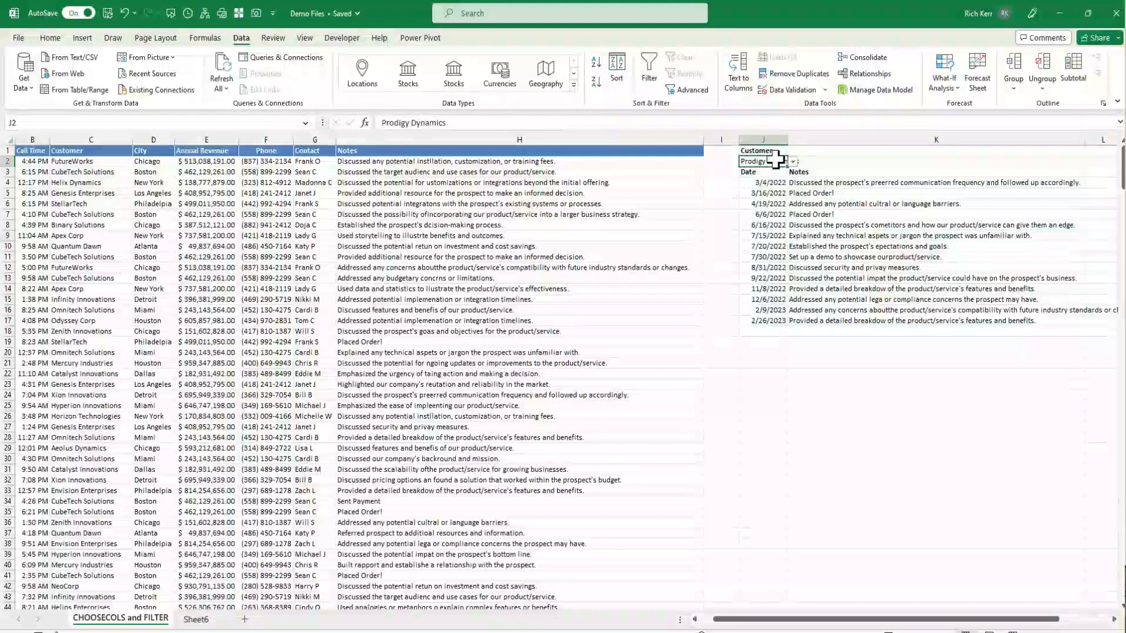
{"action": "double_click", "coordinate": [788, 138]}
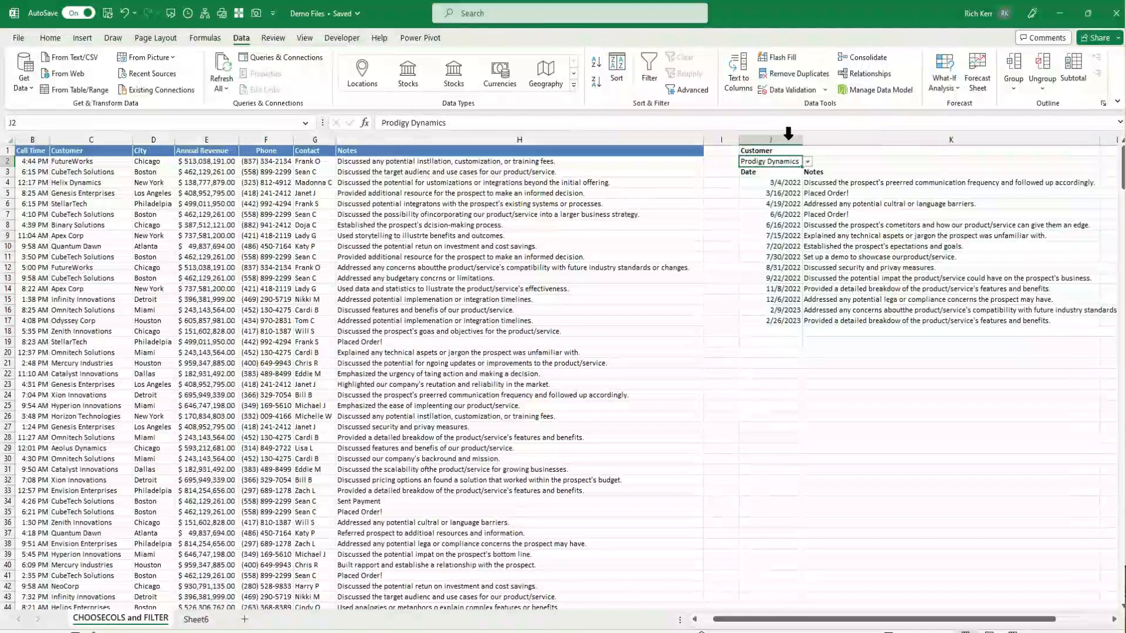
Enter the partial name mer in J2 and pick Mercury Industries from the suggested matches
{"action": "left_click", "coordinate": [807, 162]}
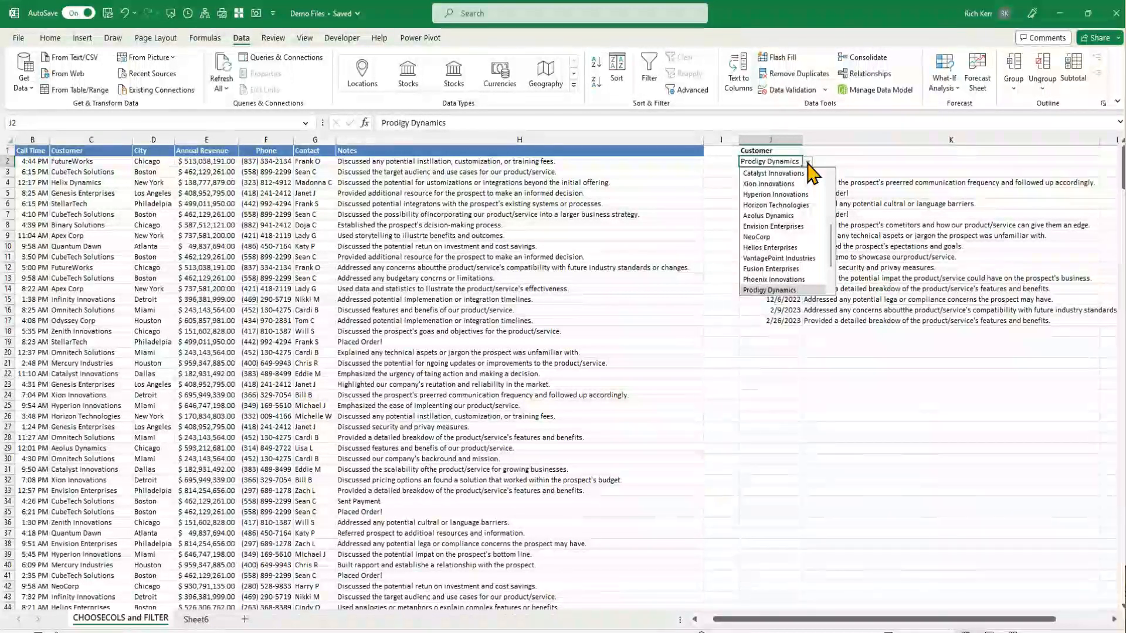
{"action": "type", "text": "mer"}
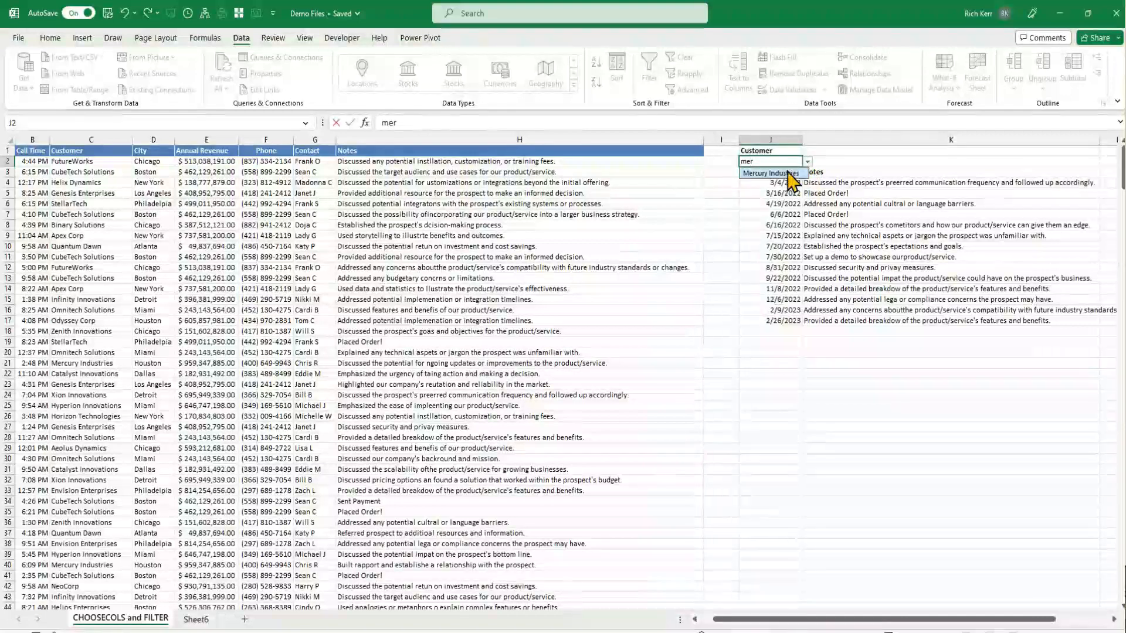
{"action": "left_click", "coordinate": [770, 173]}
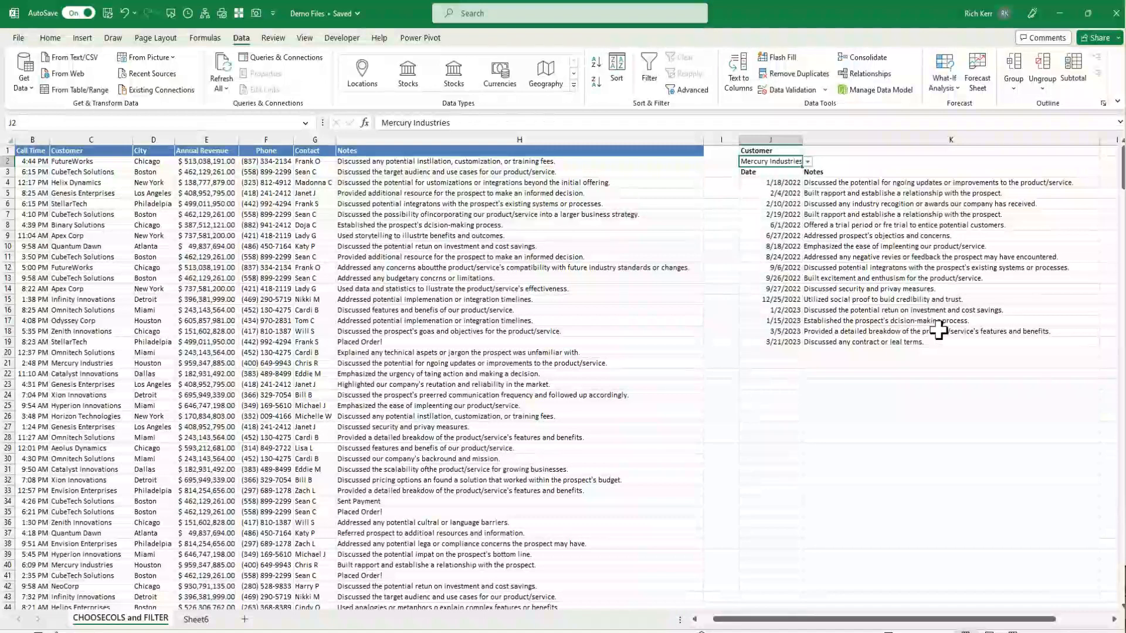
Choose Helix Dynamics from the J2 customer dropdown list
{"action": "left_click", "coordinate": [808, 162]}
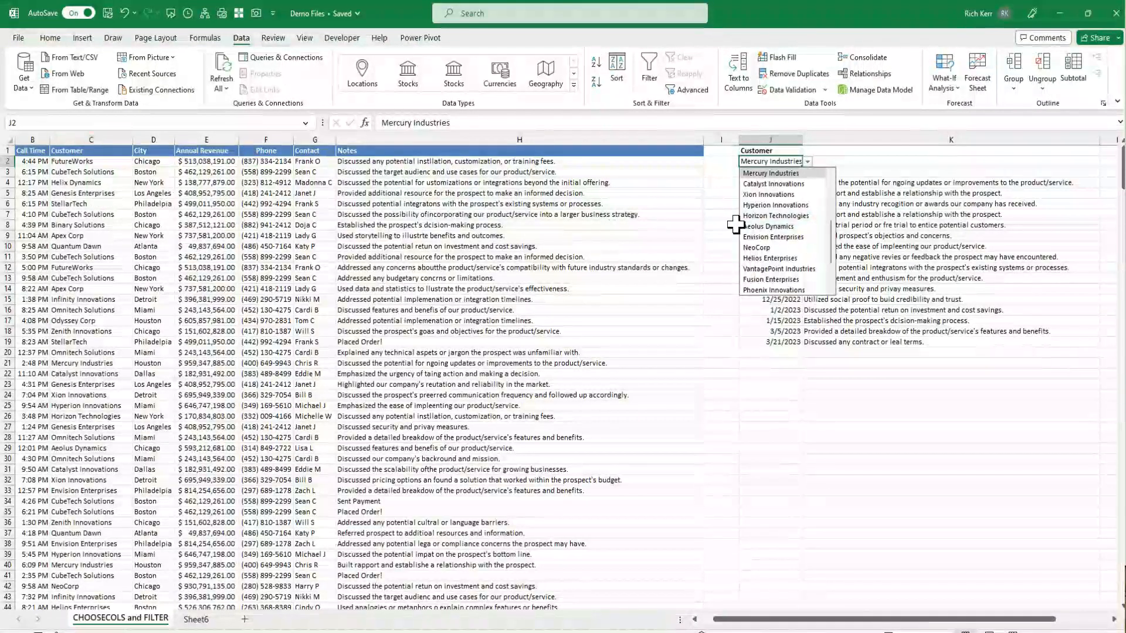
{"action": "scroll", "coordinate": [792, 217], "scroll_direction": "up", "scroll_amount": 2}
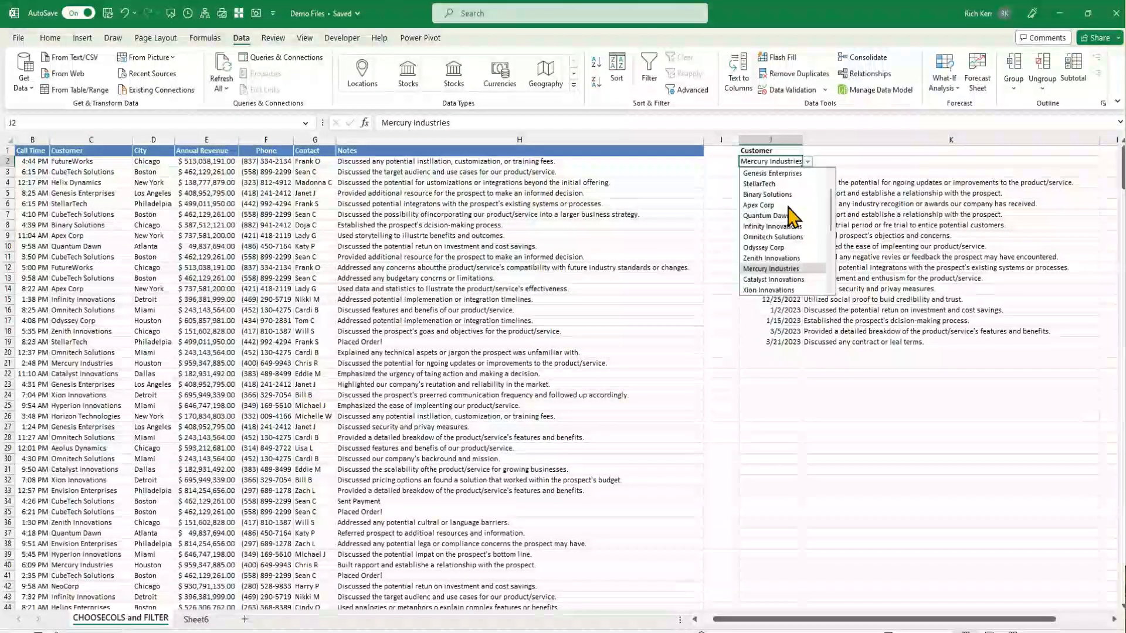
{"action": "scroll", "coordinate": [788, 211], "scroll_direction": "up", "scroll_amount": 2}
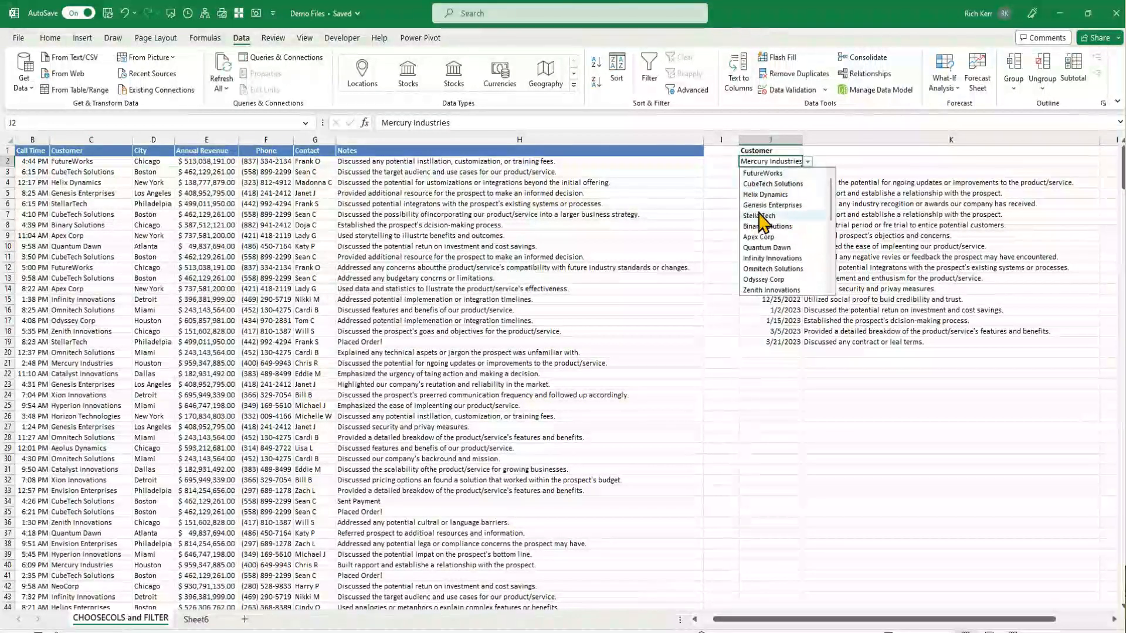
{"action": "left_click", "coordinate": [774, 194]}
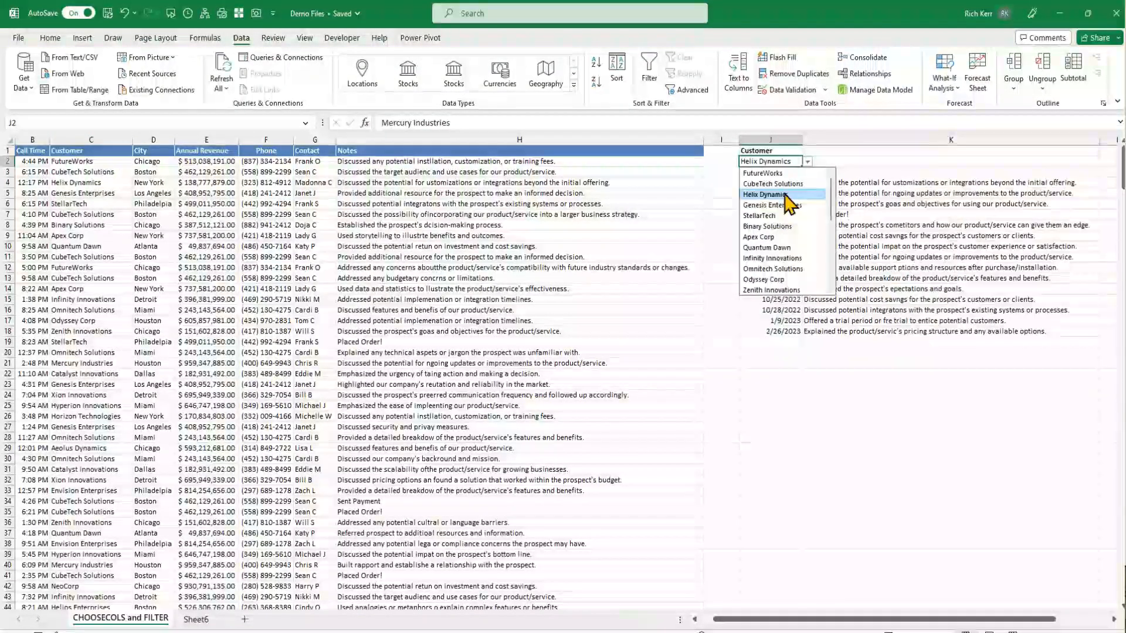